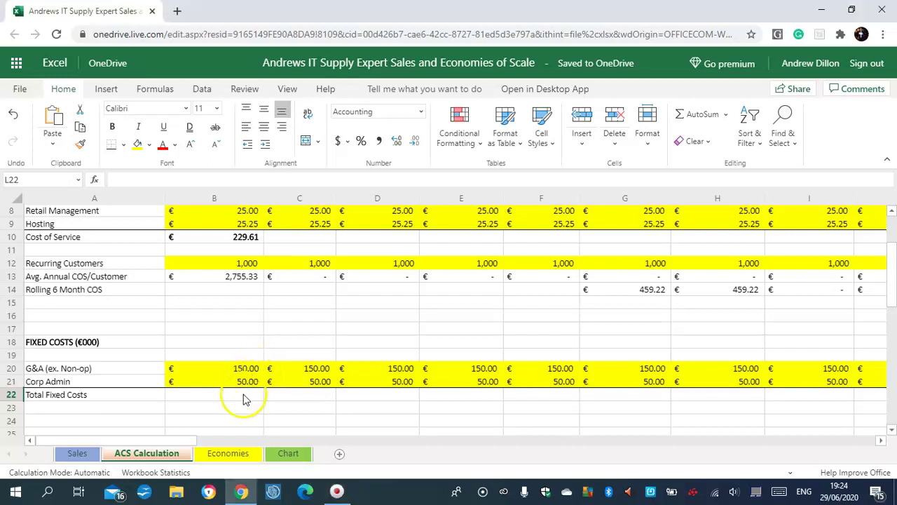
Enter =SUM(B20:B21) in B22 to total the fixed costs for the first month.
left_click(244, 398)
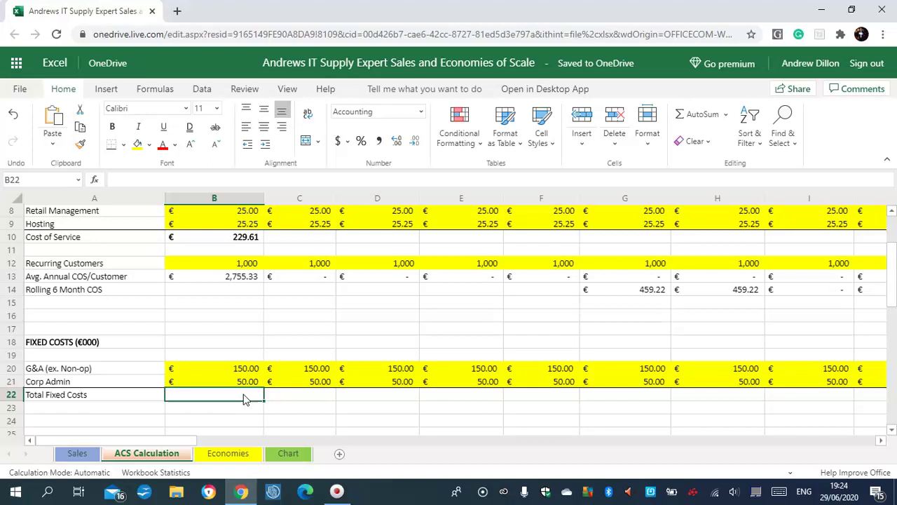
key("Caps_Lock")
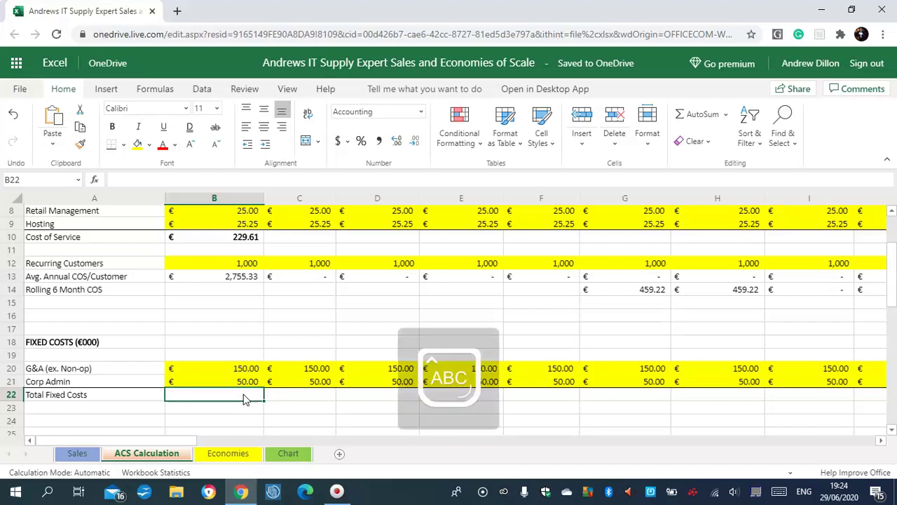
type("=SU")
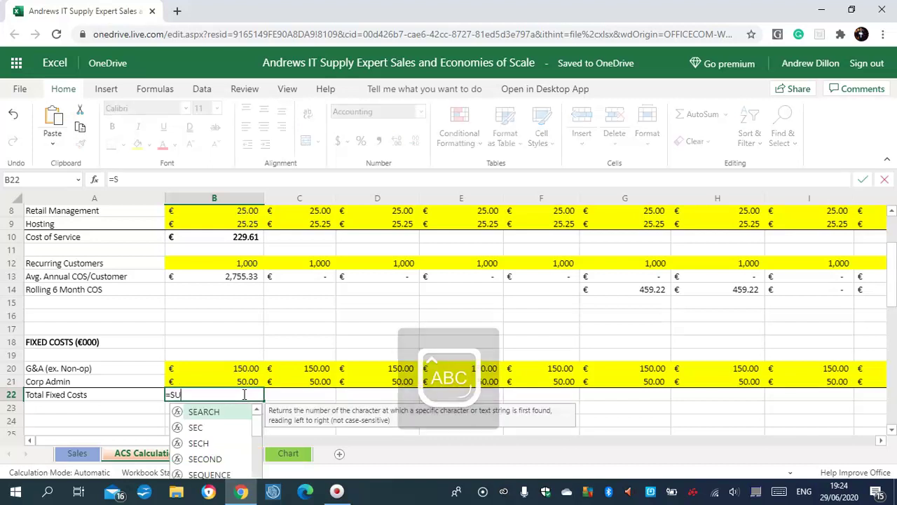
type("M")
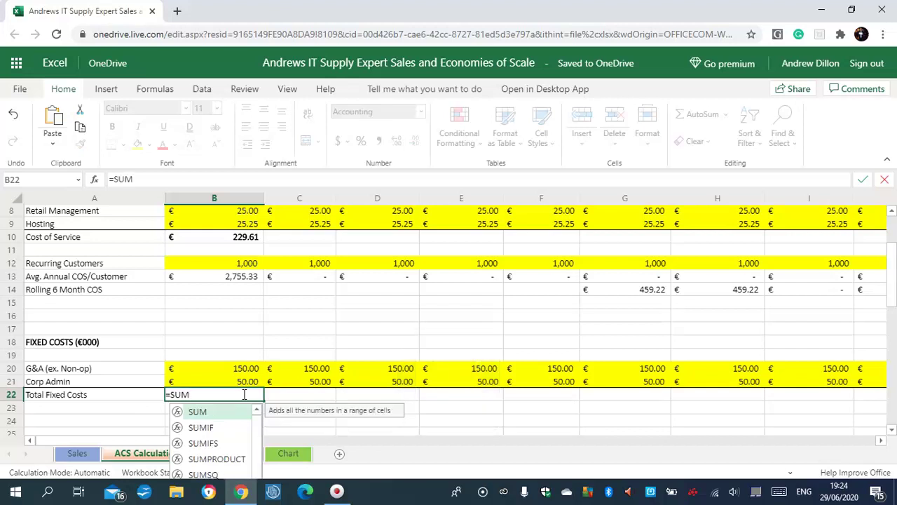
type("(B20:B")
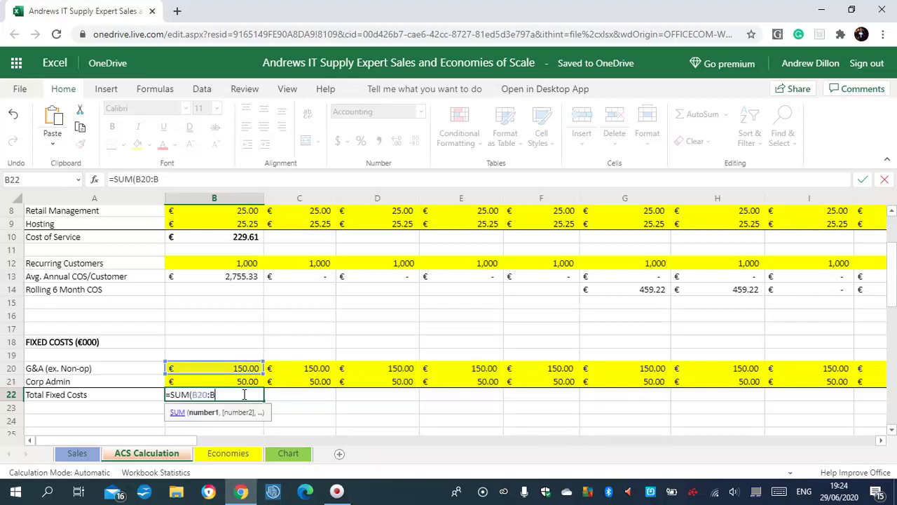
type("21)")
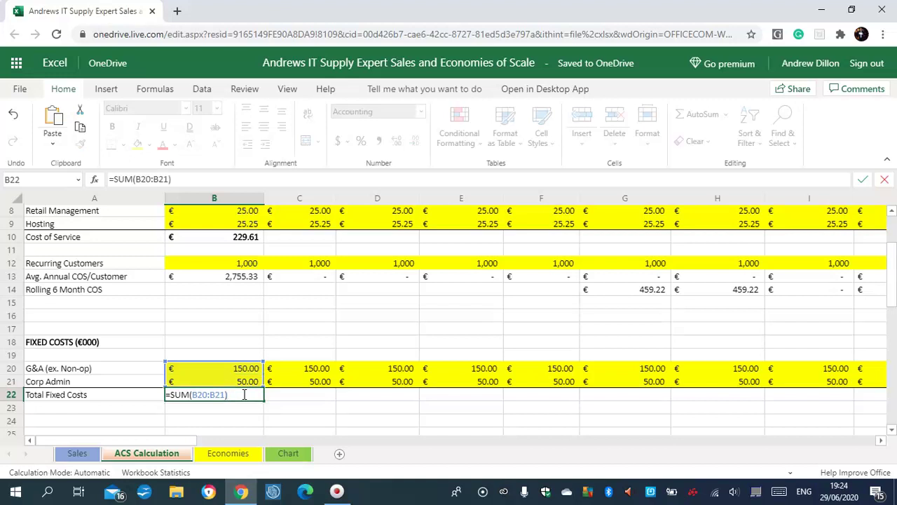
key("Return")
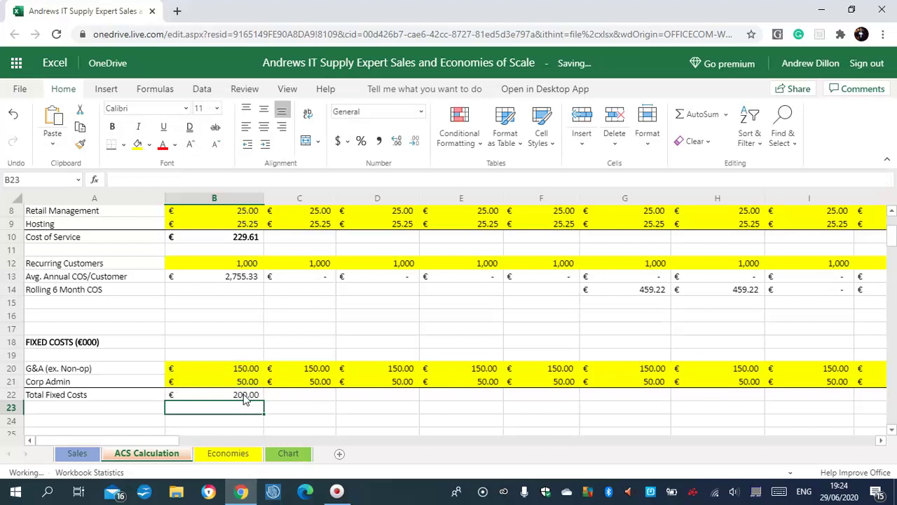
Fill the Total Fixed Costs formula from B22 across row 22 through column L.
left_click(260, 397)
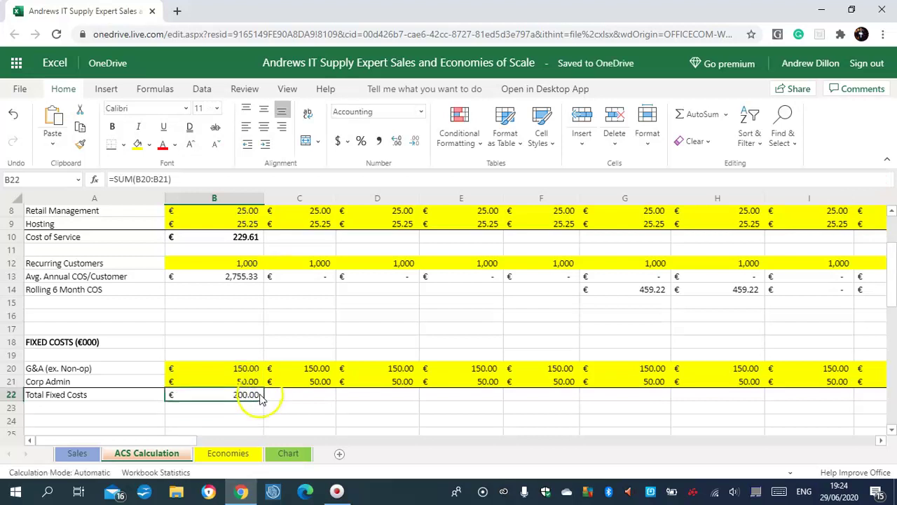
left_click_drag(298, 407, 887, 392)
left_click_drag(667, 396, 345, 398)
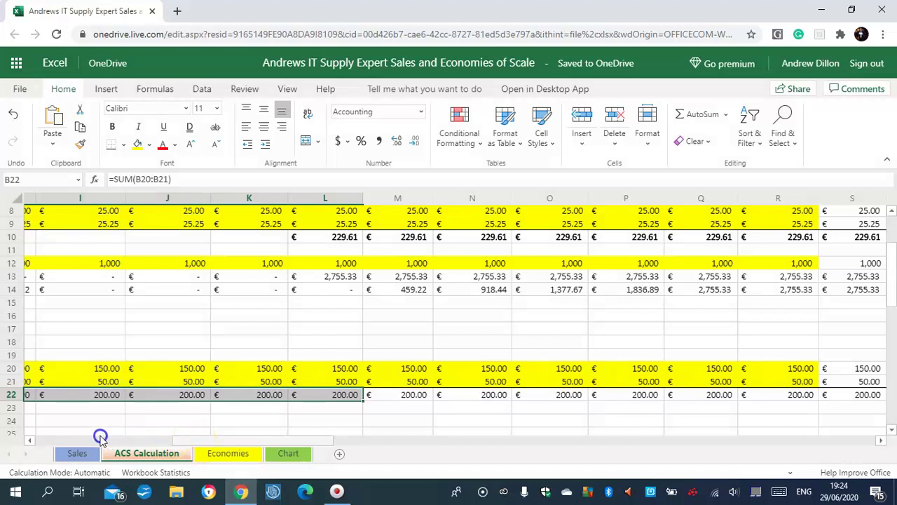
scroll(84, 431, "left", 10)
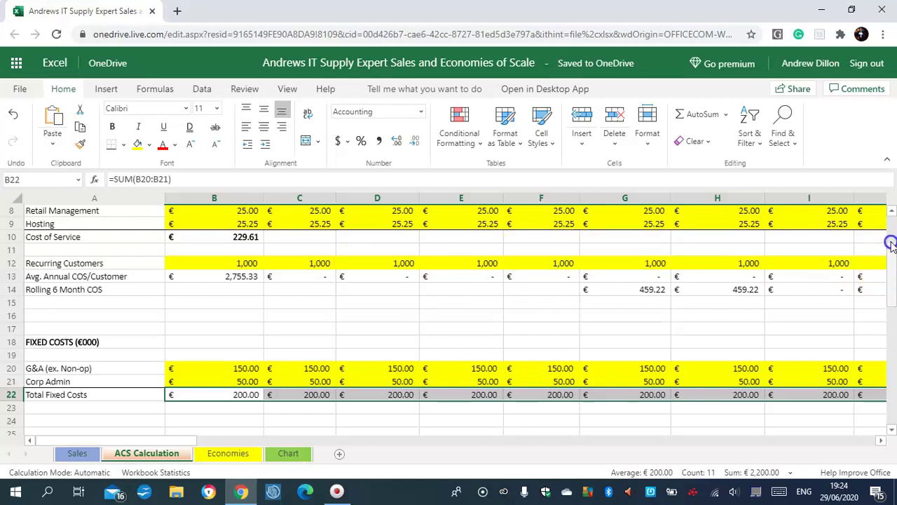
Fill the Cost of Service formula from B10 across row 10 through column K.
scroll(890, 236, "up", 3)
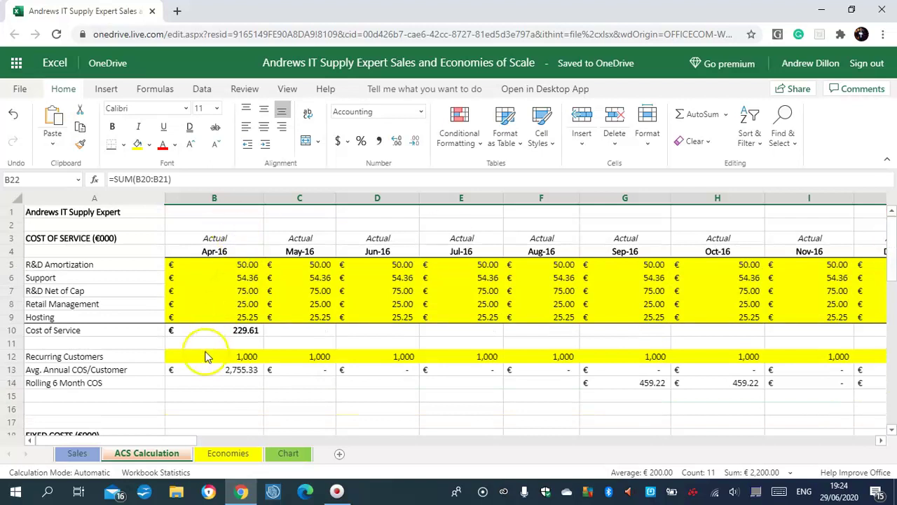
left_click(256, 333)
left_click_drag(262, 335, 488, 333)
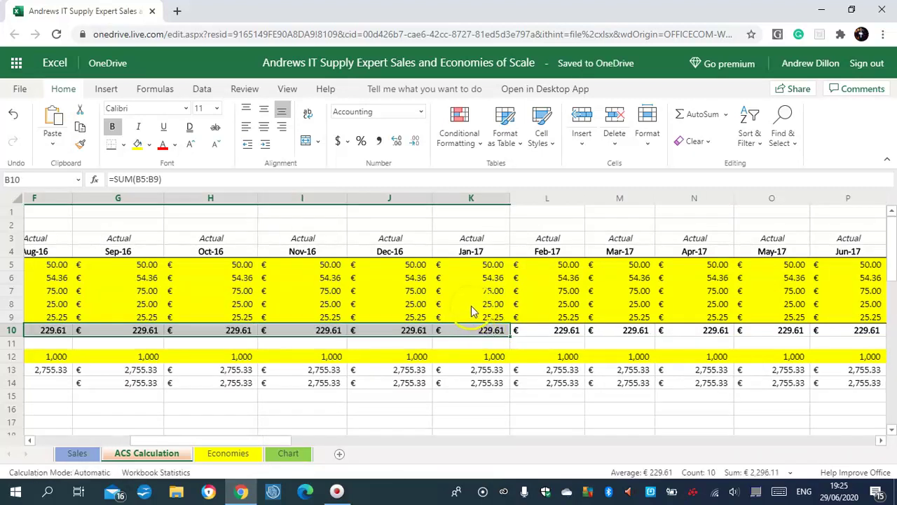
left_click(472, 307)
scroll(49, 442, "left", 5)
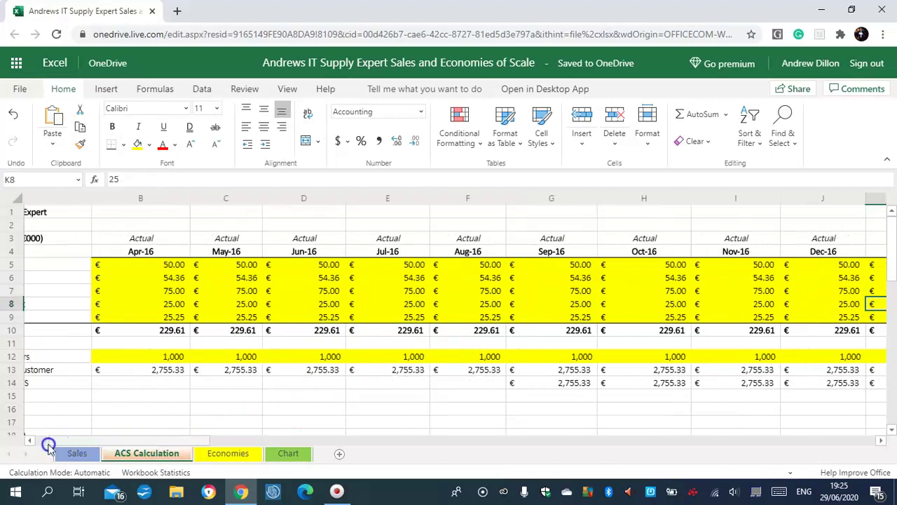
left_click(245, 276)
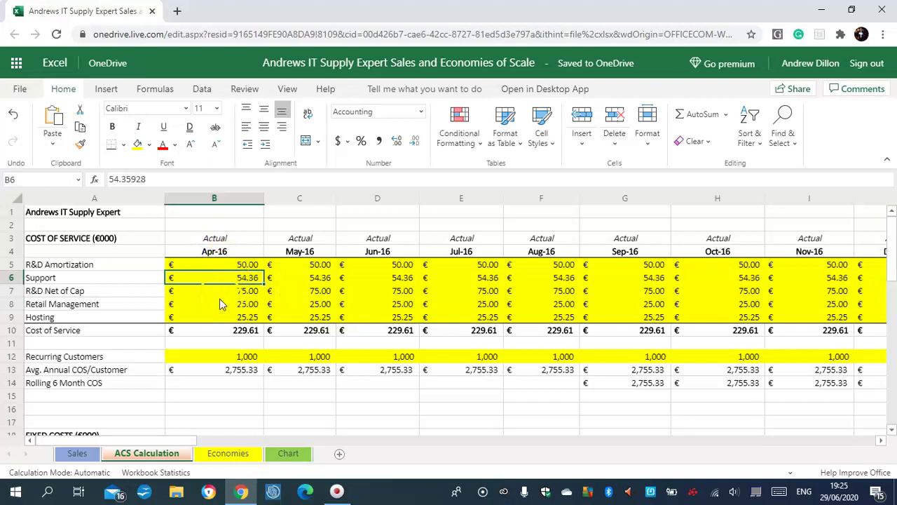
Go to the Economies sheet and examine the formulas in the Fixed column.
left_click(223, 456)
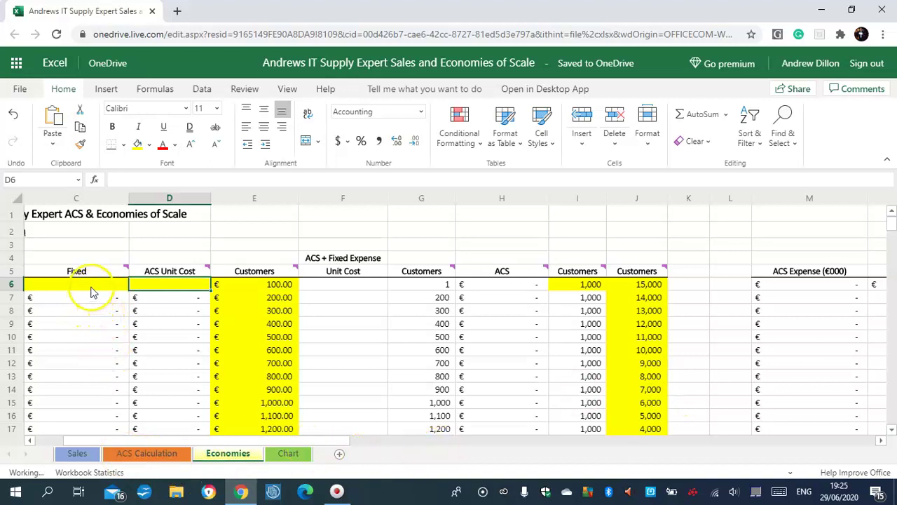
left_click(84, 339)
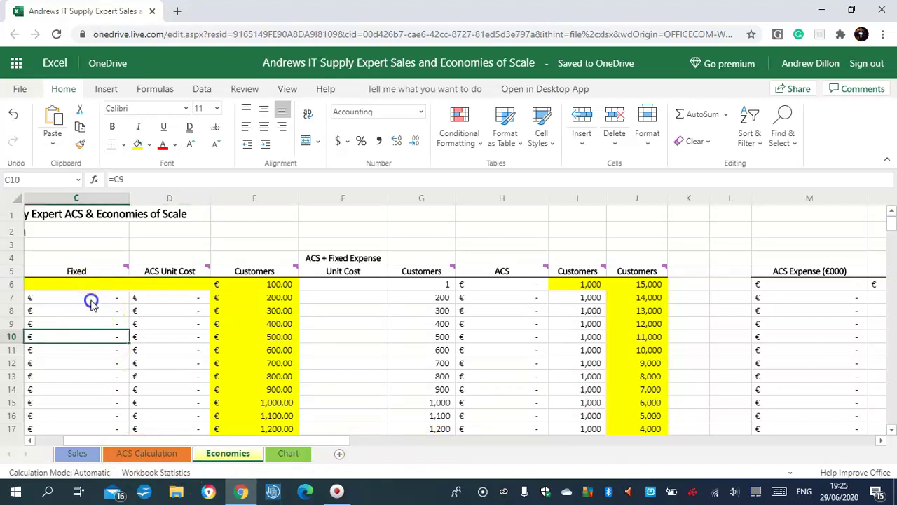
left_click(87, 301)
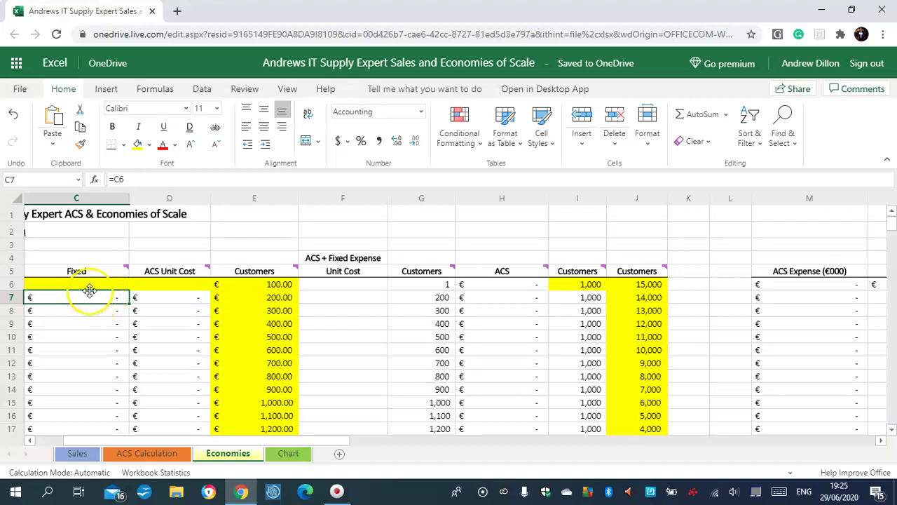
left_click(86, 284)
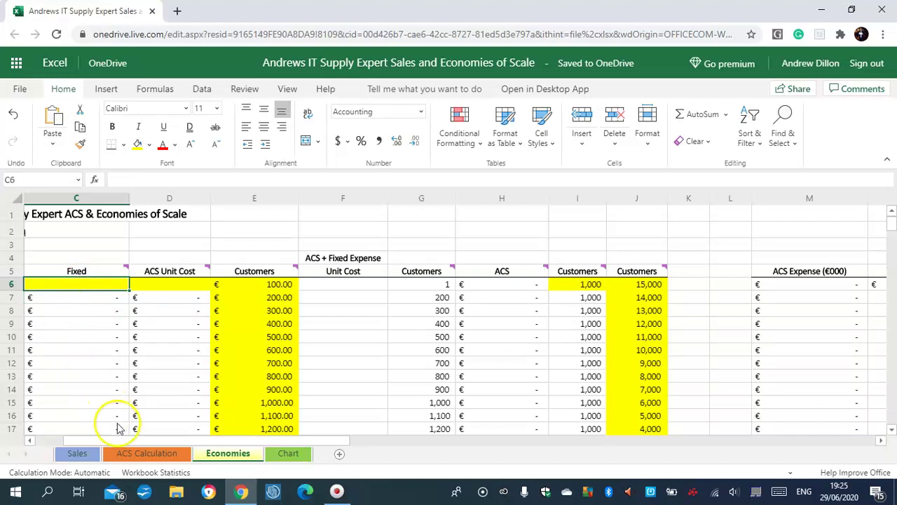
left_click_drag(42, 429, 89, 443)
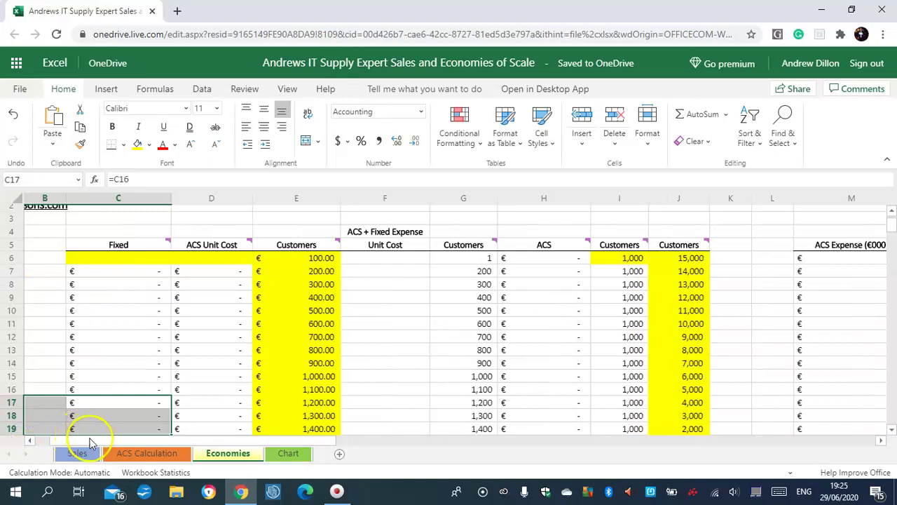
left_click(29, 440)
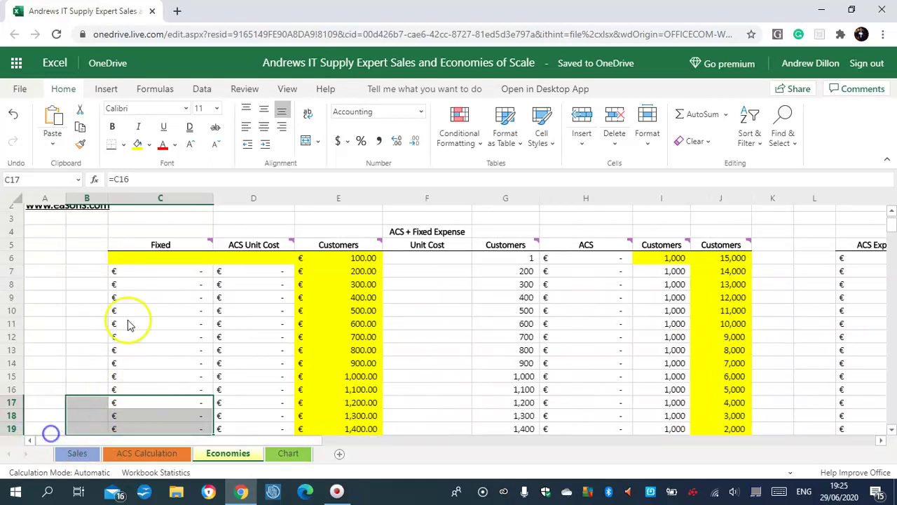
Start a formula in C7 of the Fixed column as =SUM('ACS Calculation'!s22:AD22, replacing the existing reference.
left_click(190, 276)
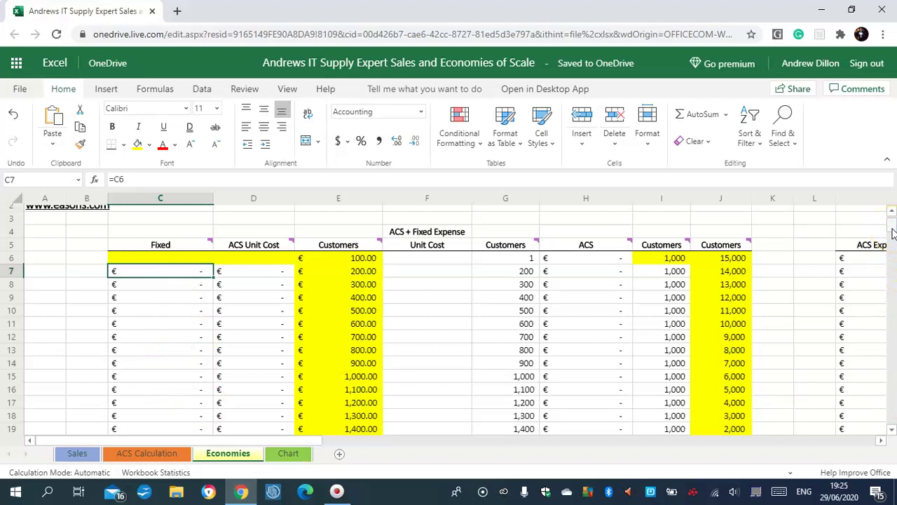
type("=")
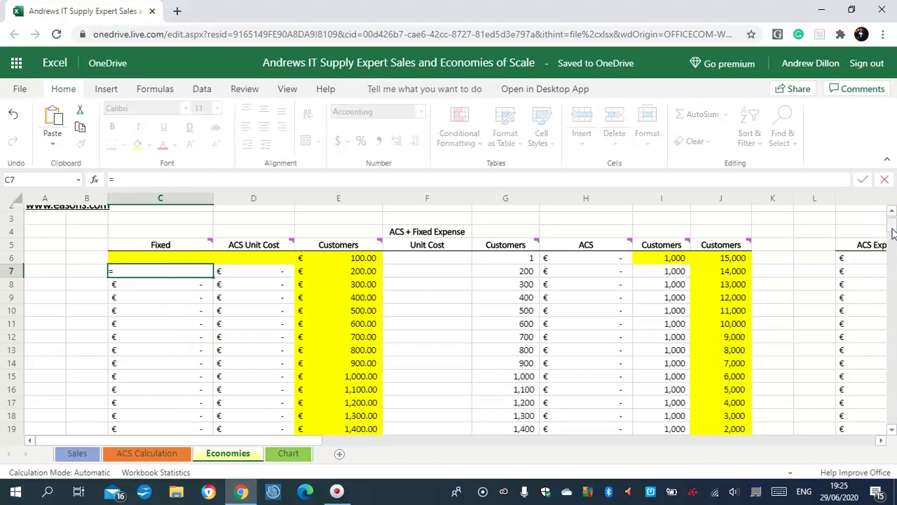
type("S")
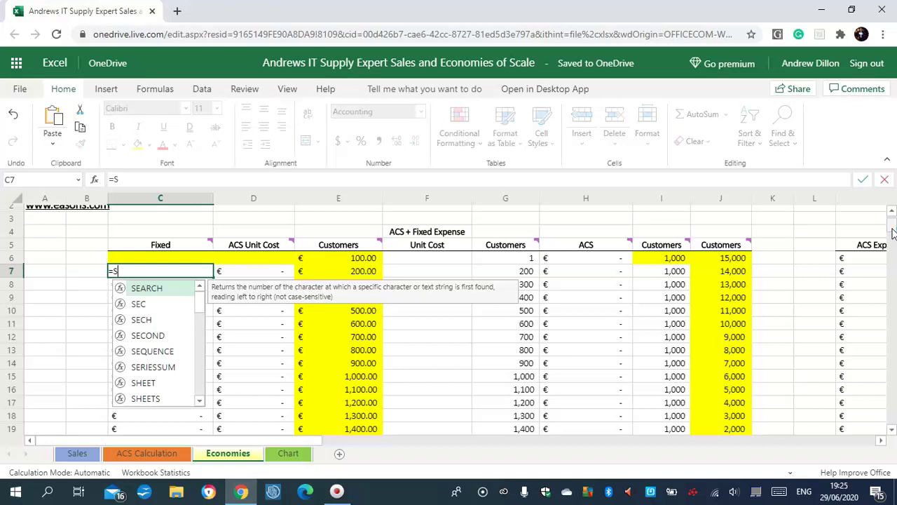
type("UM('ACS Calc")
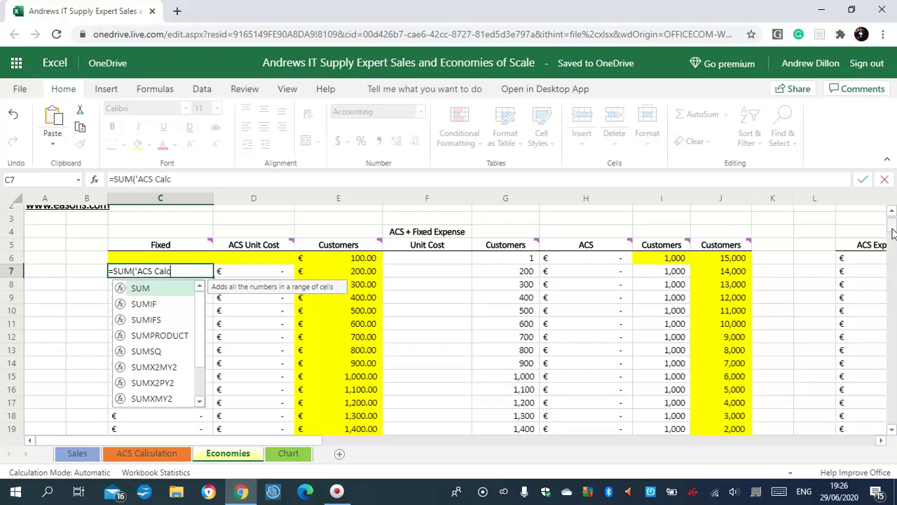
type("ulation'")
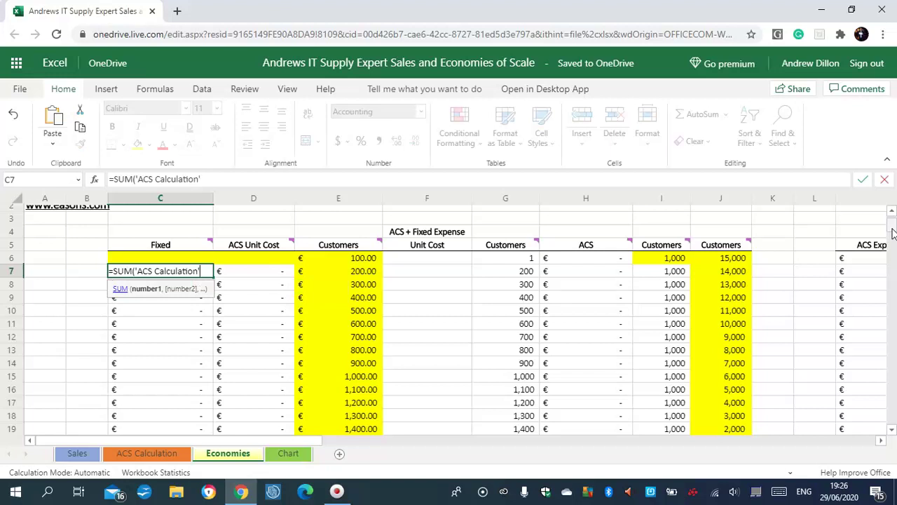
type("!s22")
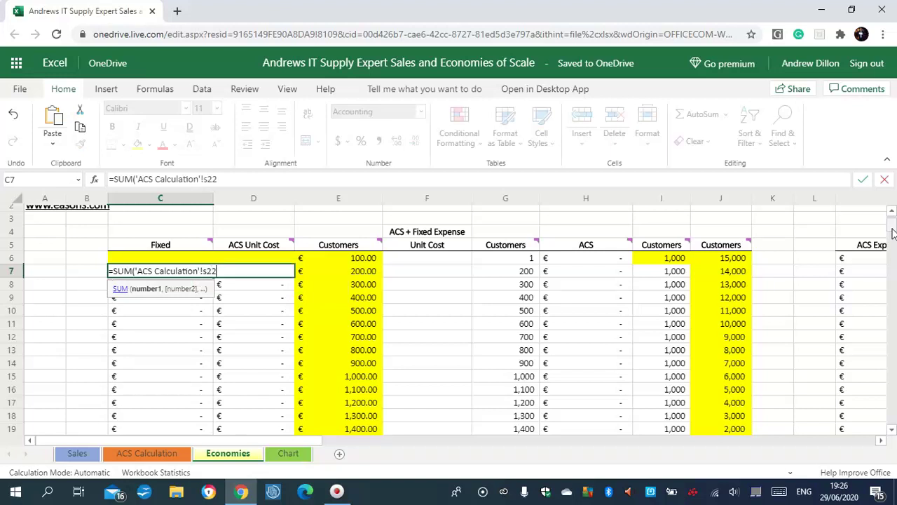
key("Caps_Lock")
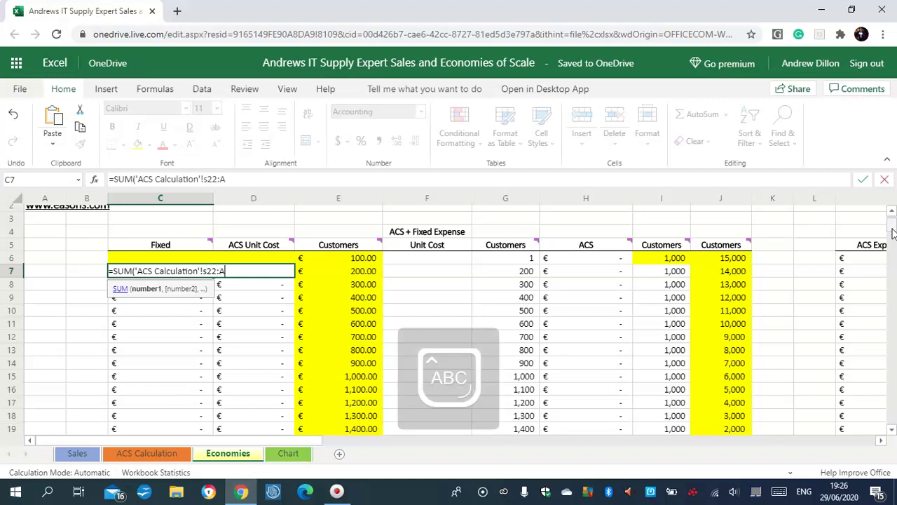
type(":AD2")
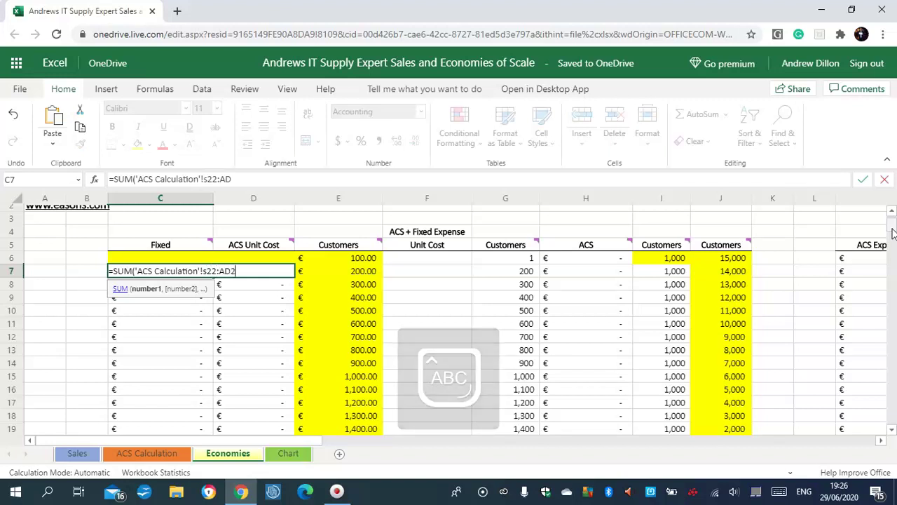
type("2")
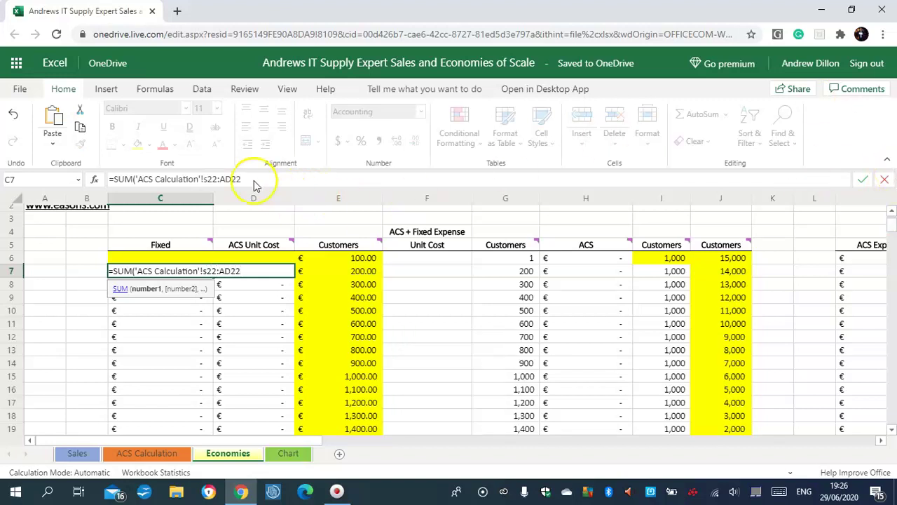
Capitalize the S22 reference in C7 and complete the formula as =SUM('ACS Calculation'!S22:AD22)*1000.
left_click(208, 179)
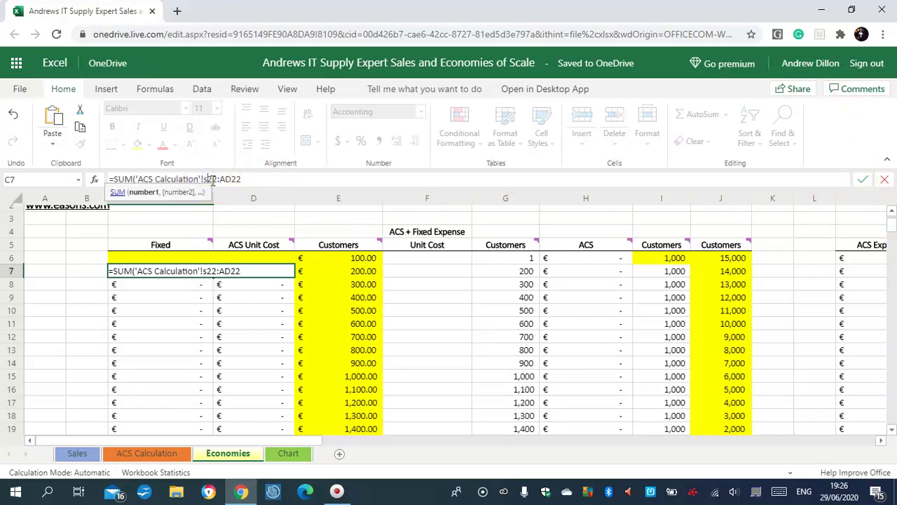
key("BackSpace")
type("S")
left_click(269, 178)
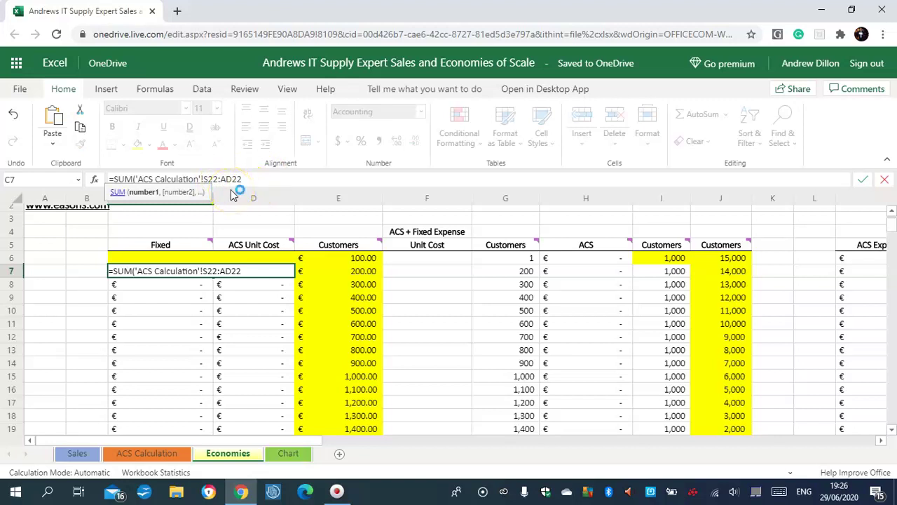
type(")")
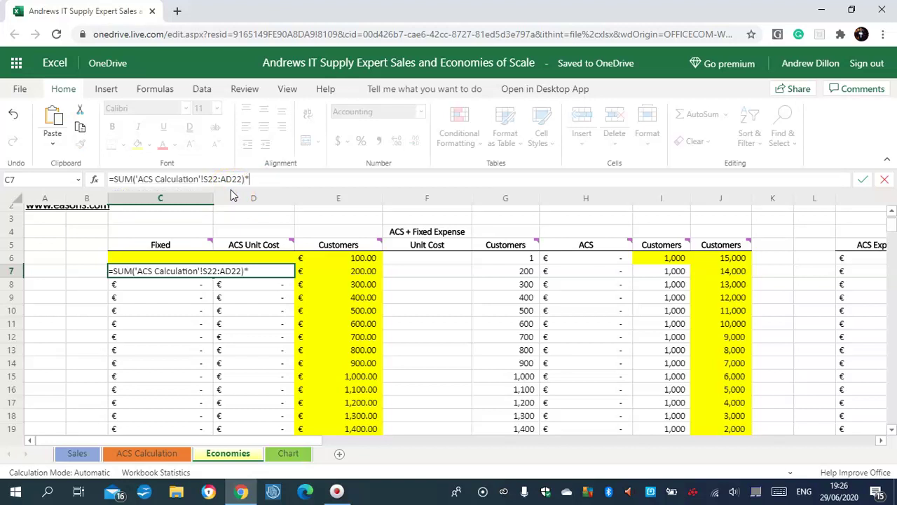
type("*1000")
key("Return")
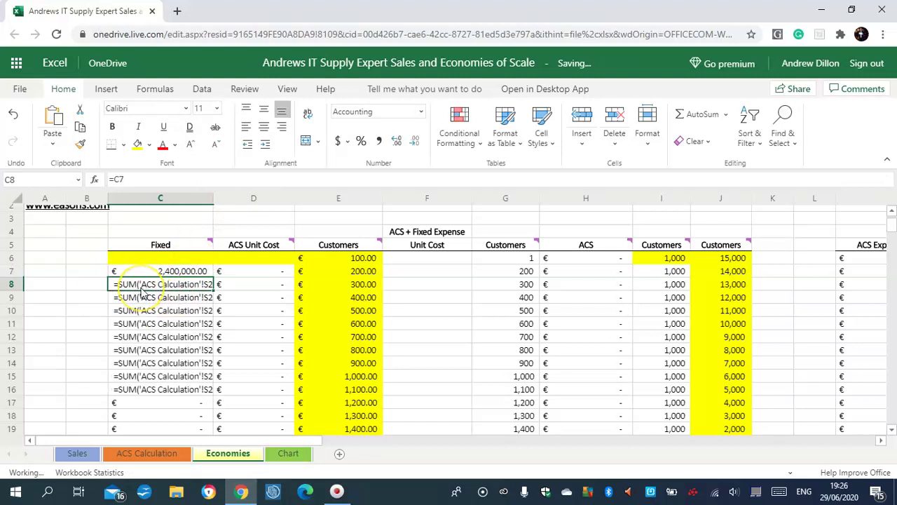
left_click(186, 257)
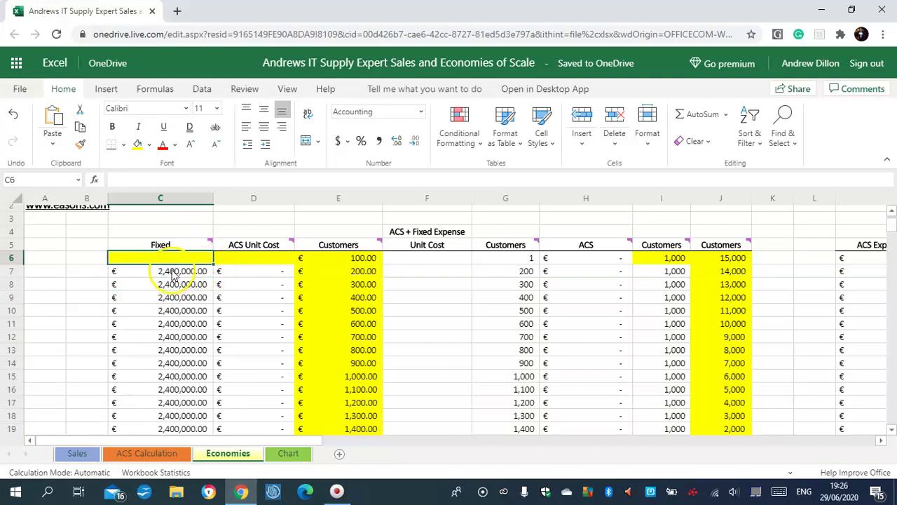
left_click(184, 273)
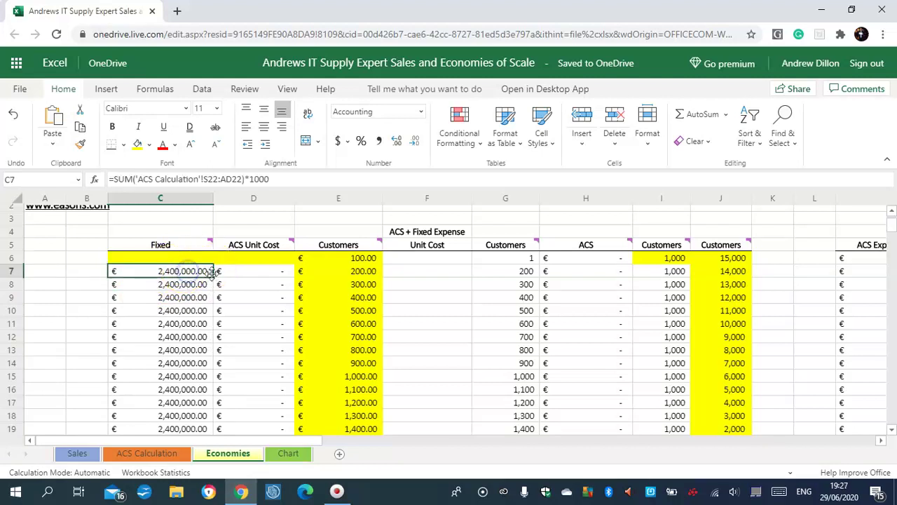
Extend the Fixed column formula from C7 up into C6.
left_click_drag(207, 271, 202, 258)
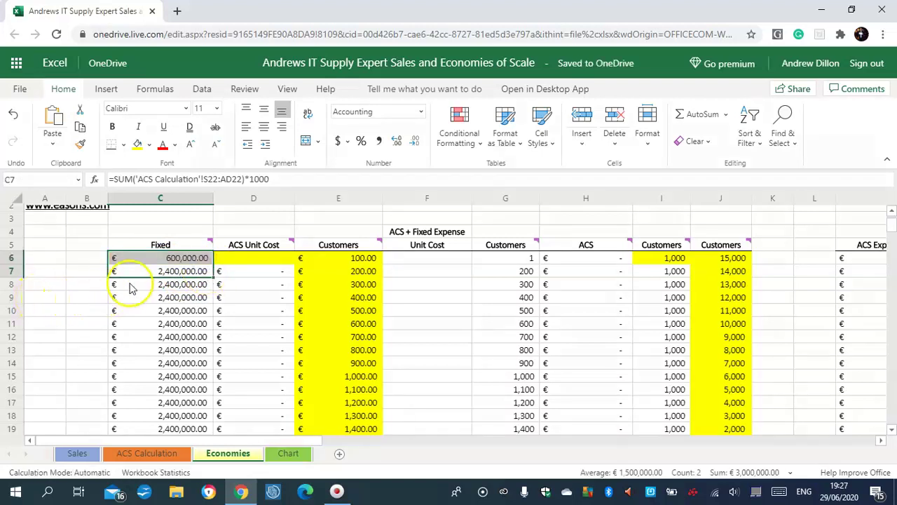
left_click(162, 273)
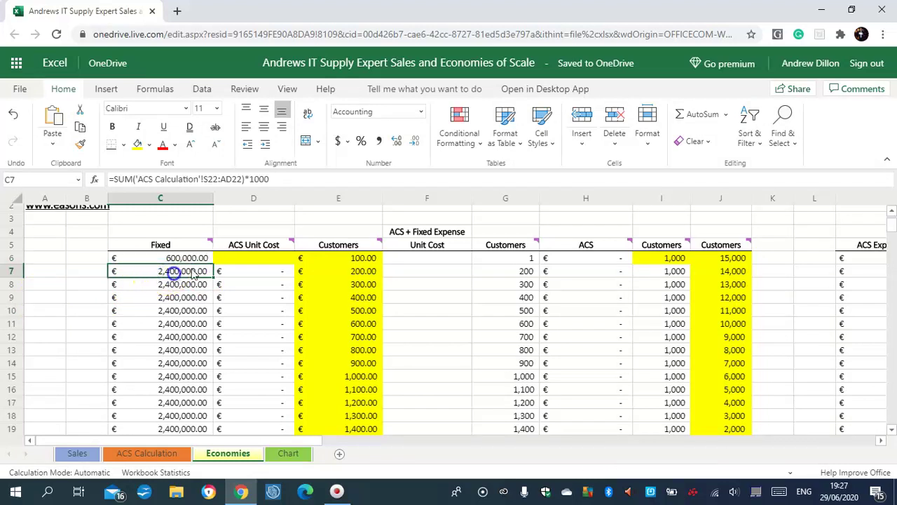
Link the first ACS Unit Cost cell, D6, to the calculation sheet with ='ACS Calculation'!AD14.
left_click(238, 256)
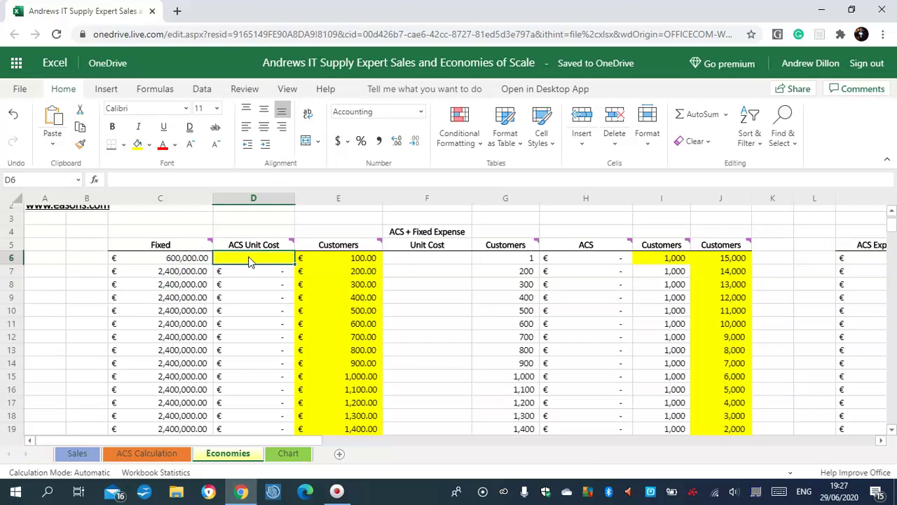
type("=@")
key("BackSpace")
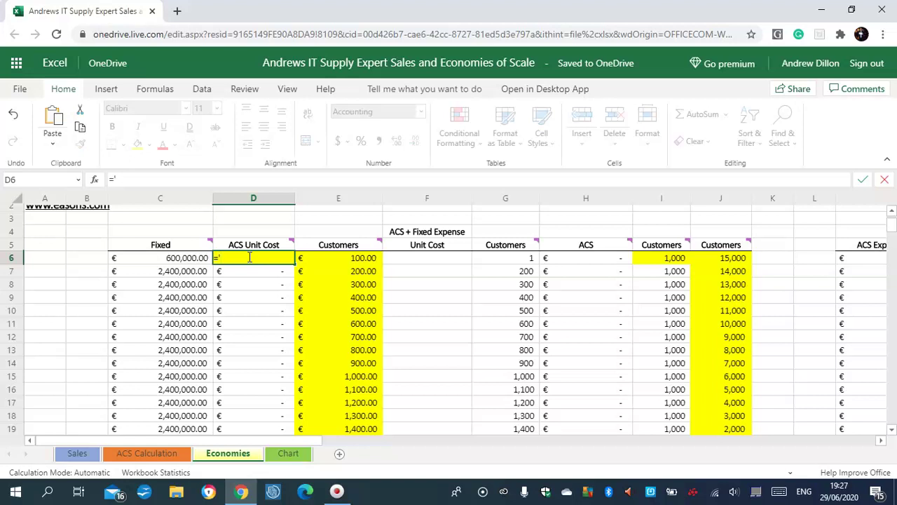
type("'ACS")
key("Caps_Lock")
type("Ca")
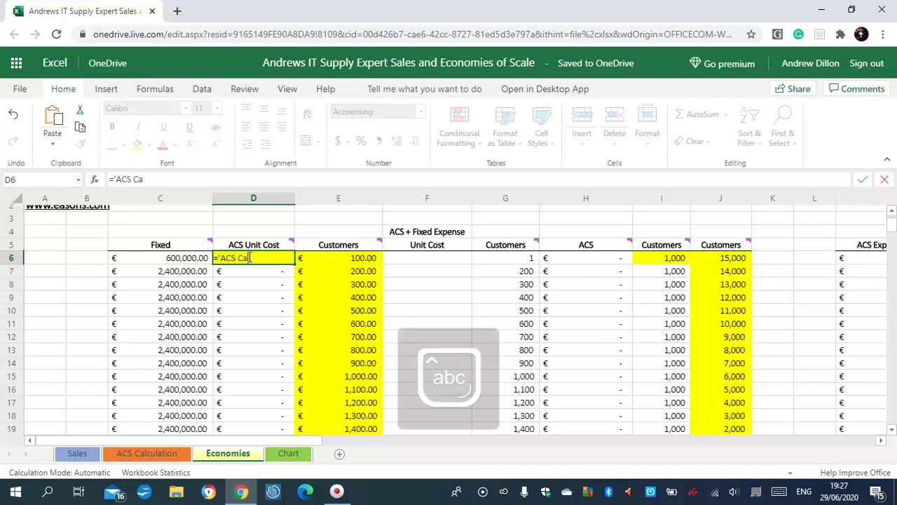
type("lculat")
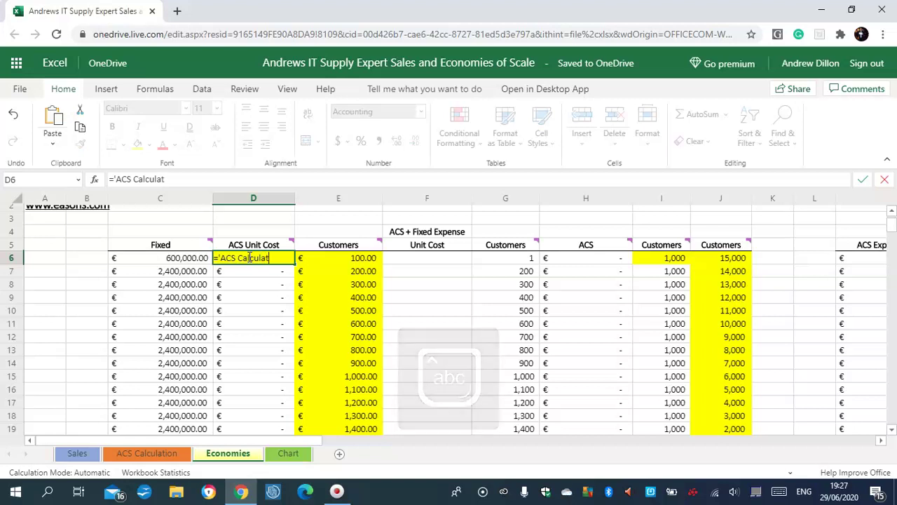
type("ion'!")
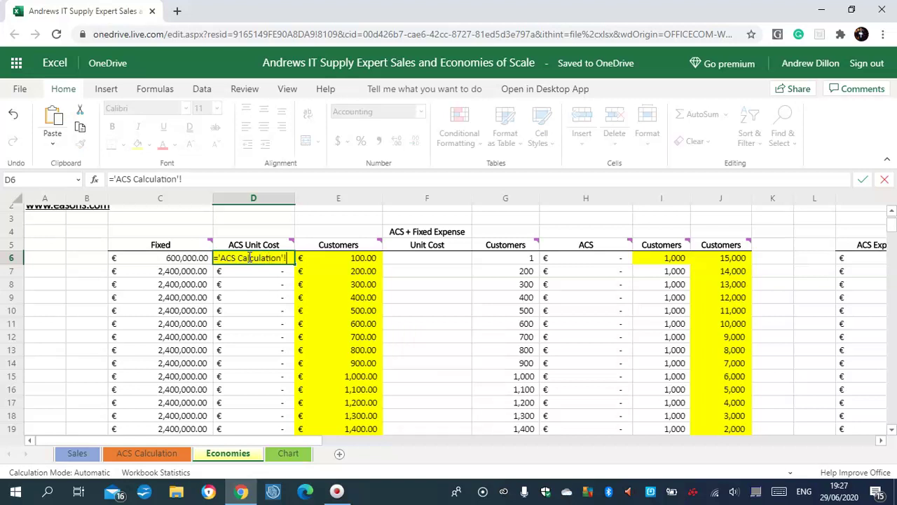
type("AD14")
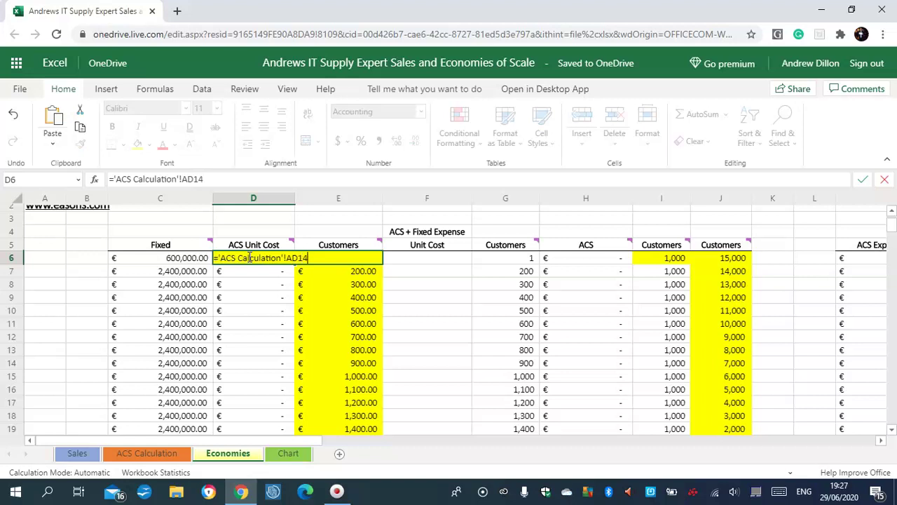
key("Return")
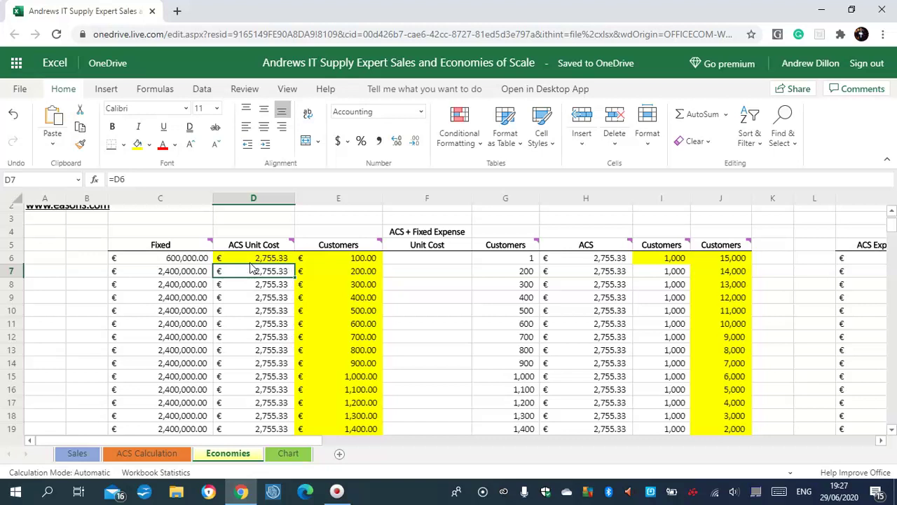
Enter =(C6+E6*D6/E6 in F6 of the ACS + Fixed Expense Unit Cost column.
left_click(432, 258)
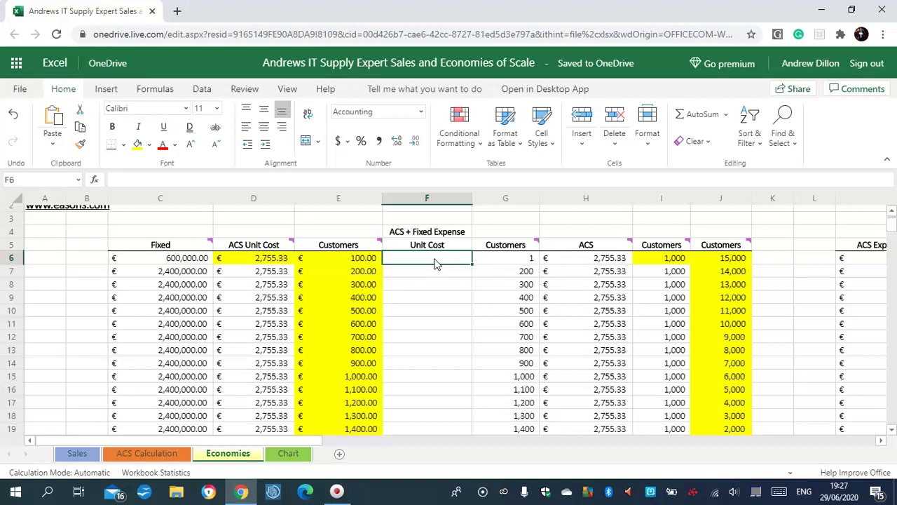
type("=(C6")
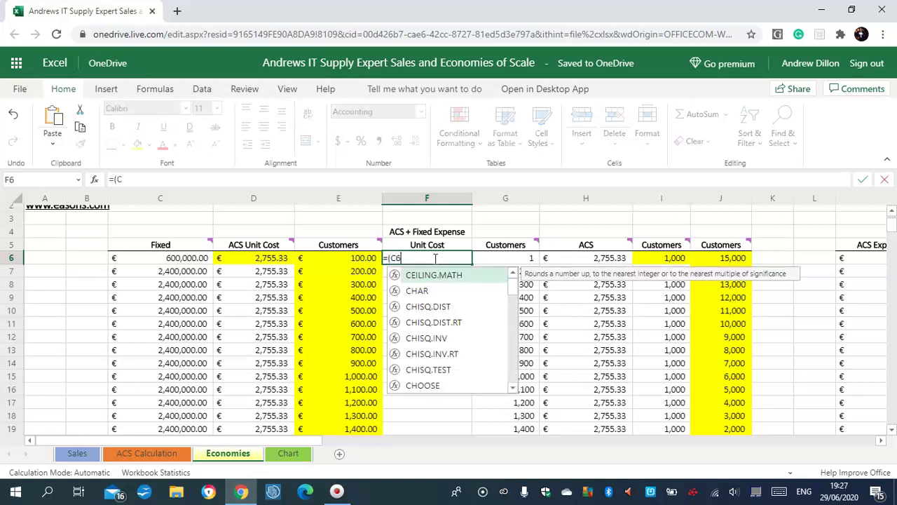
type("+")
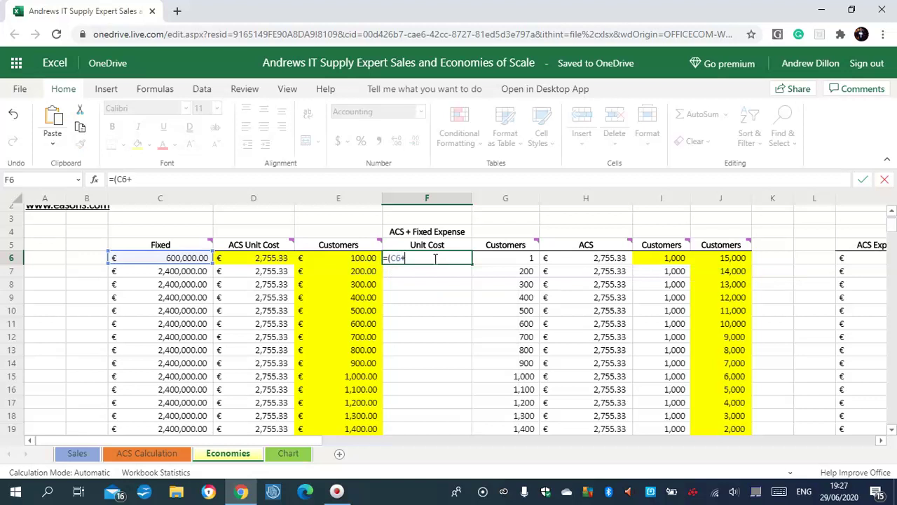
type("E6")
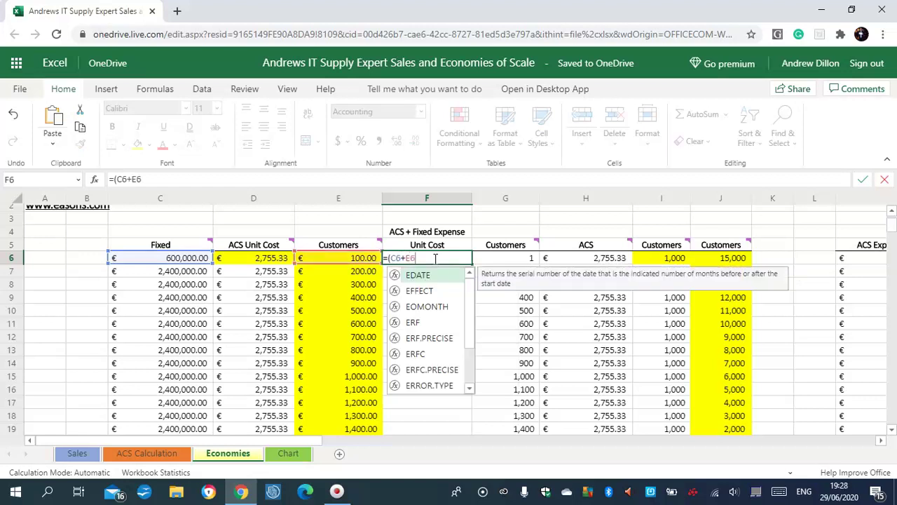
type("*D6")
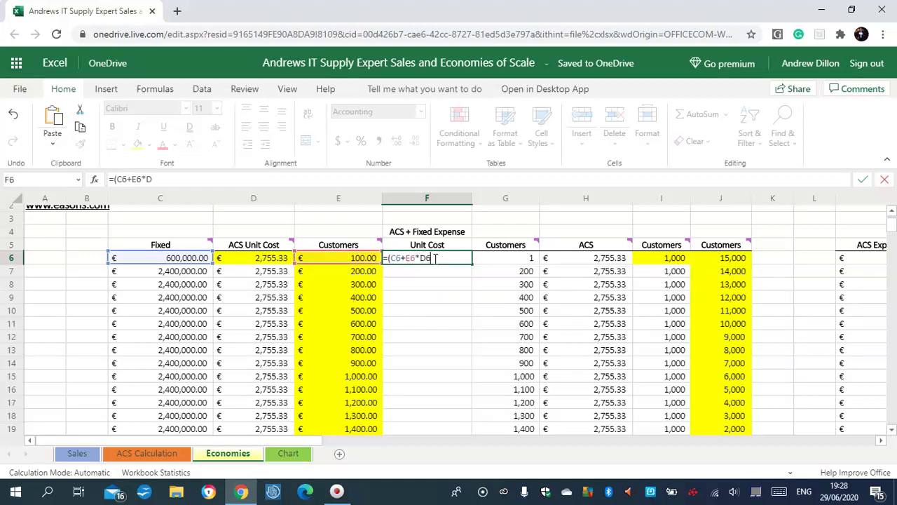
type("/")
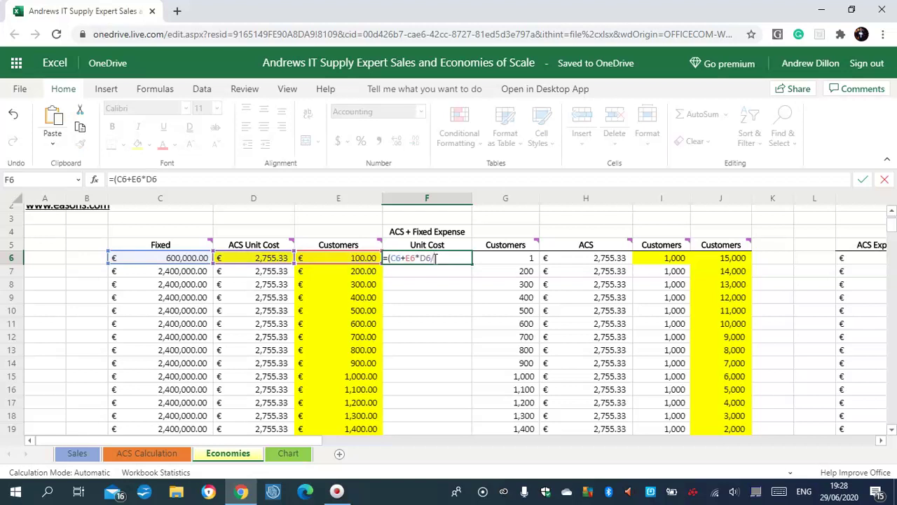
type("E6")
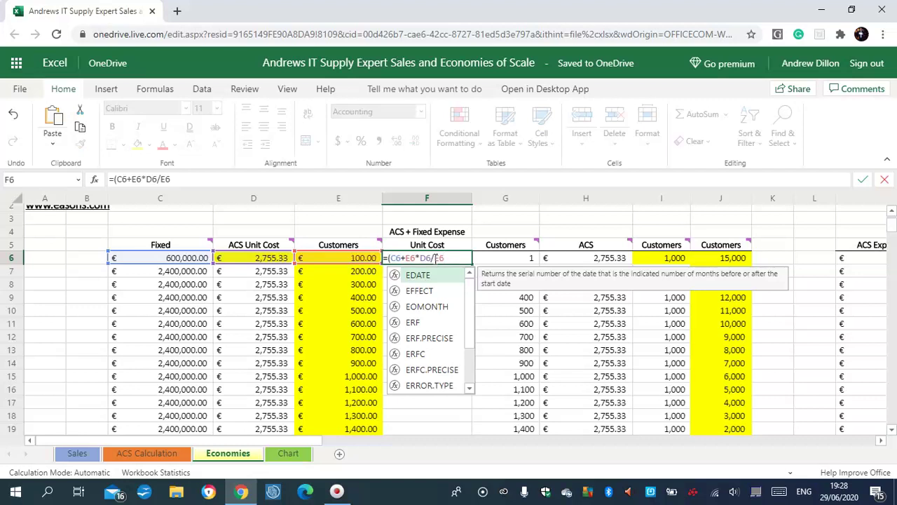
key("Return")
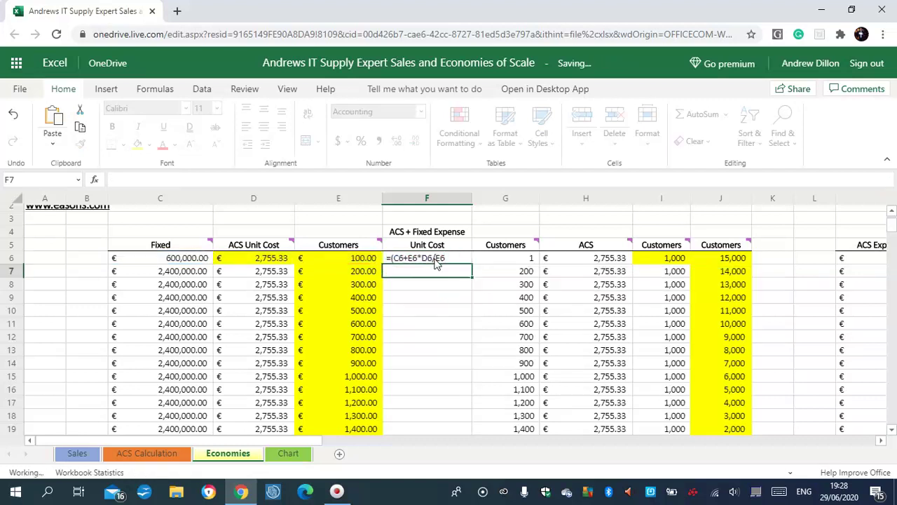
Add the closing parenthesis at the end of F6's formula so it reads =(C6+E6*D6/E6).
left_click(436, 259)
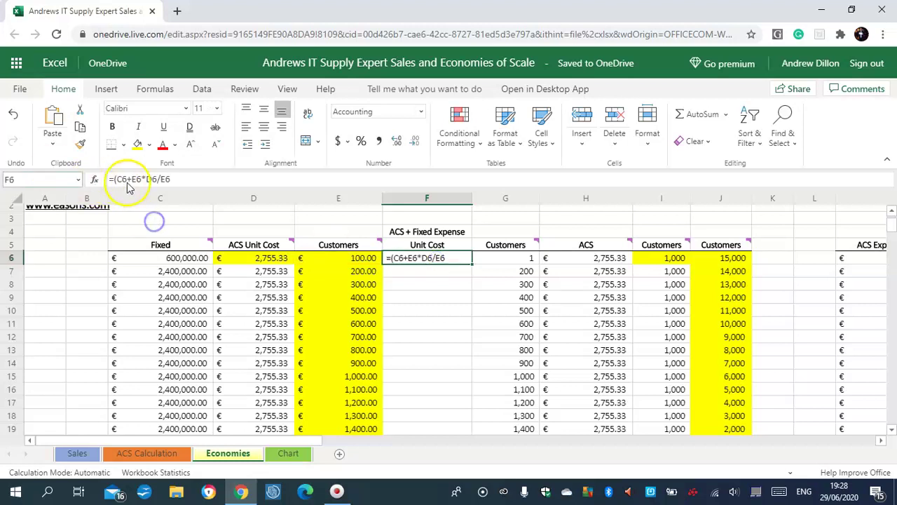
left_click(172, 178)
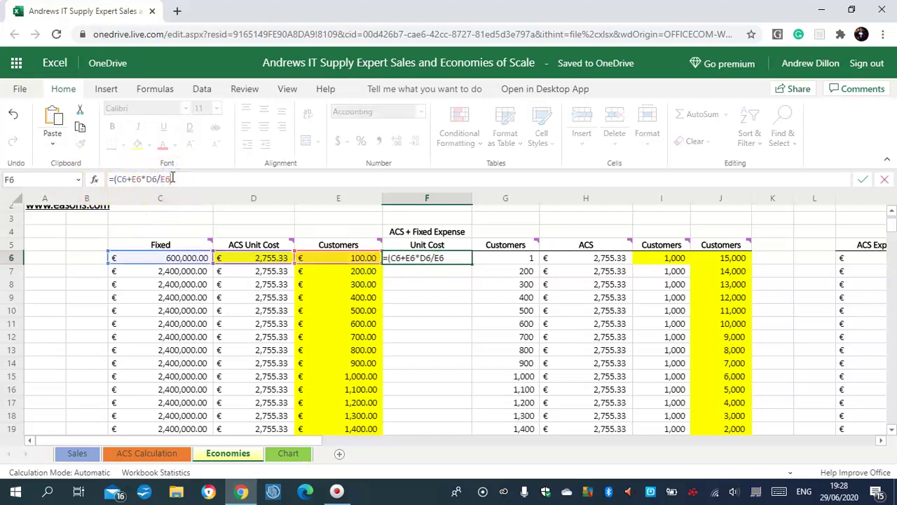
type(")")
left_click(449, 269)
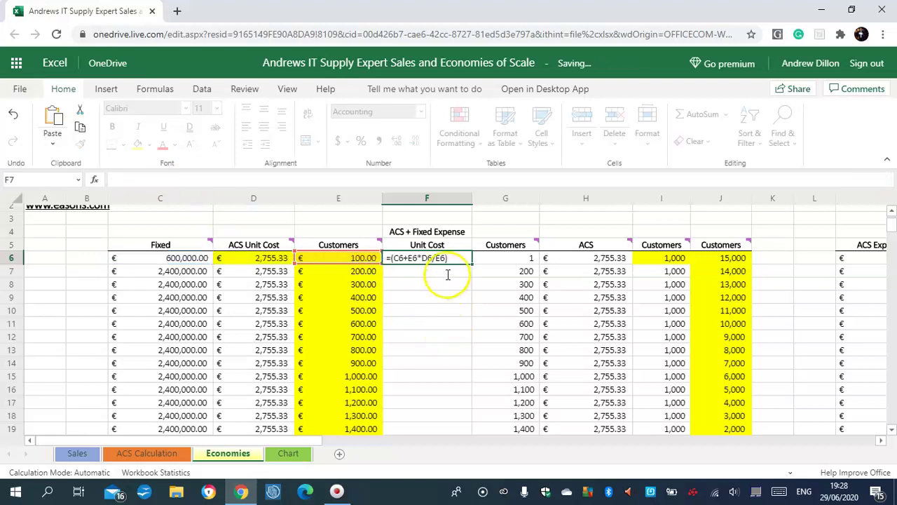
Fill the ACS + Fixed Expense Unit Cost formula from F6 down through F30.
left_click(448, 259)
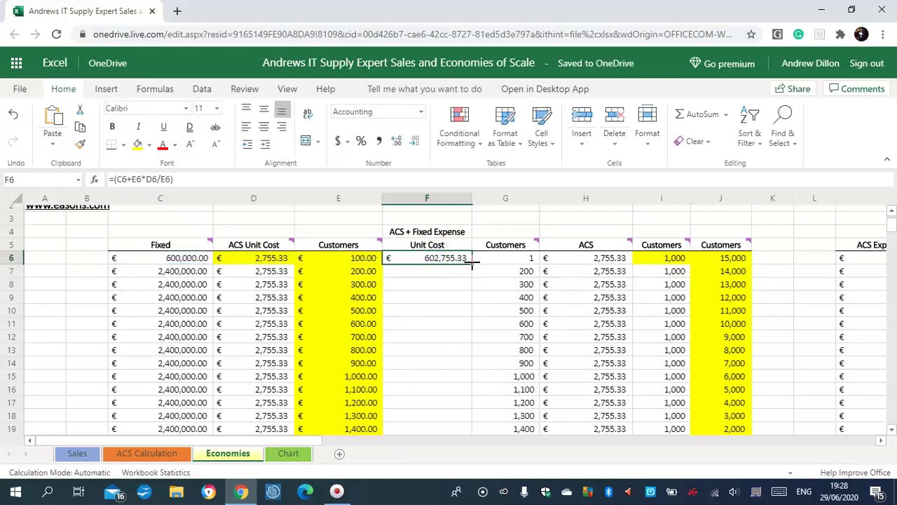
left_click_drag(467, 275, 464, 436)
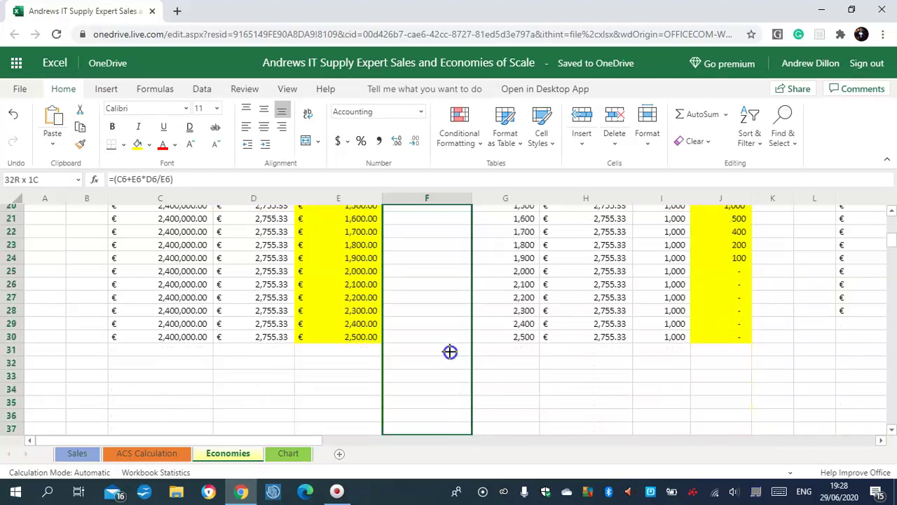
left_click_drag(446, 330, 444, 321)
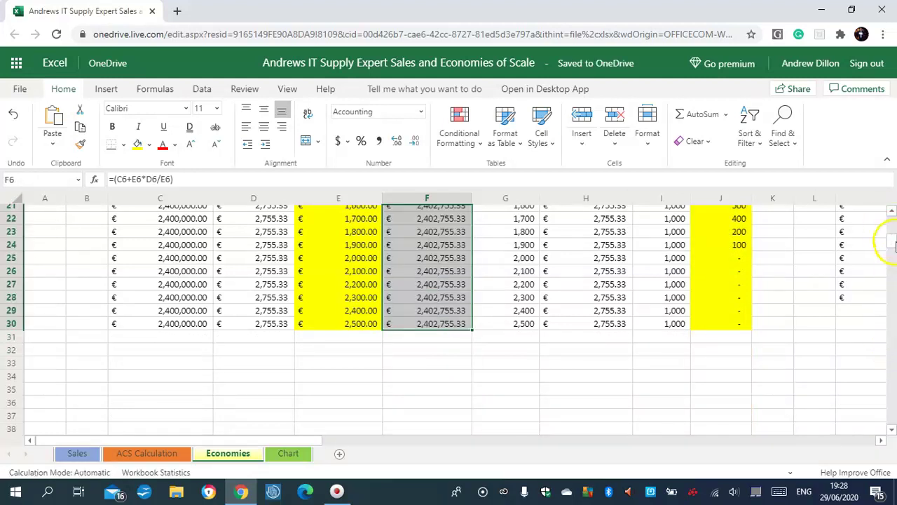
left_click_drag(892, 231, 889, 219)
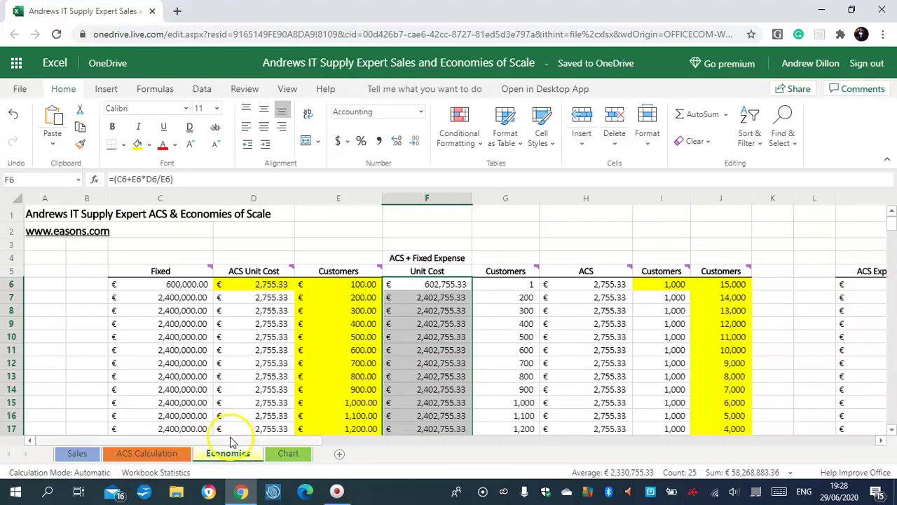
Check the Customers Count formula in N6 and enter =N6+25 in N7.
left_click_drag(232, 440, 471, 435)
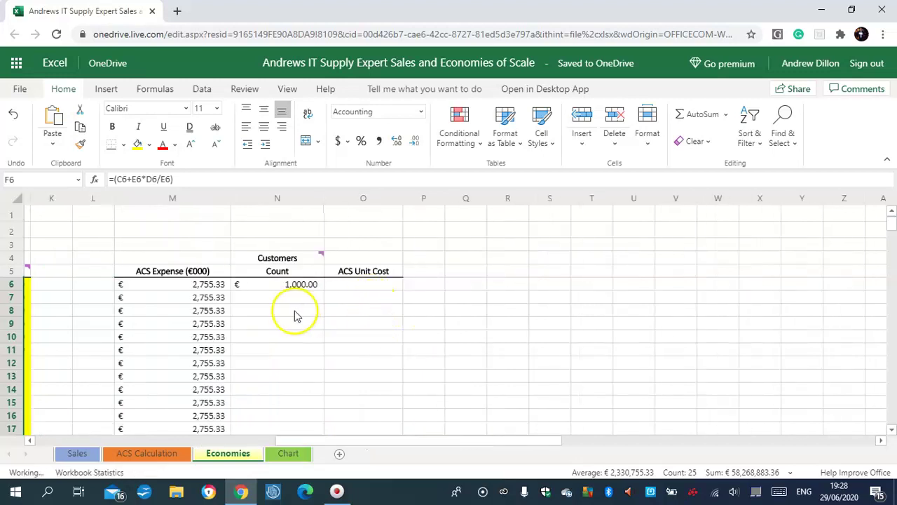
left_click(273, 297)
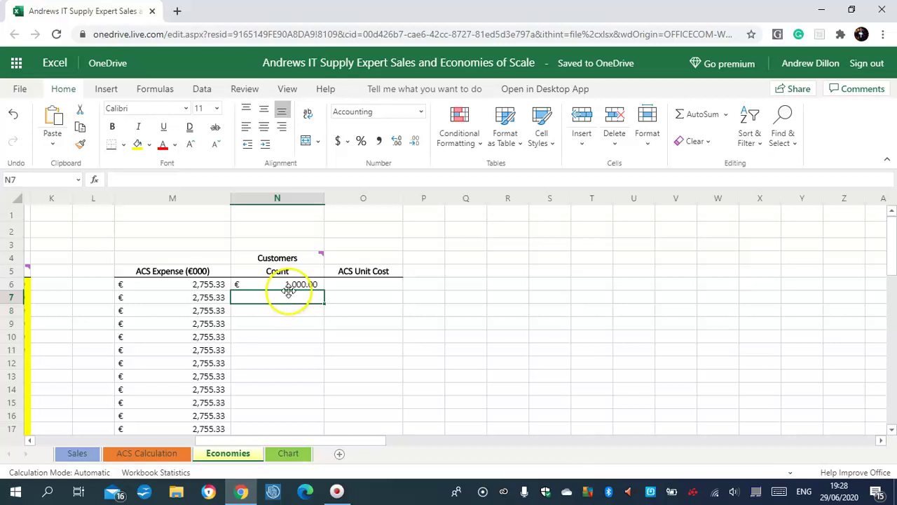
left_click(297, 286)
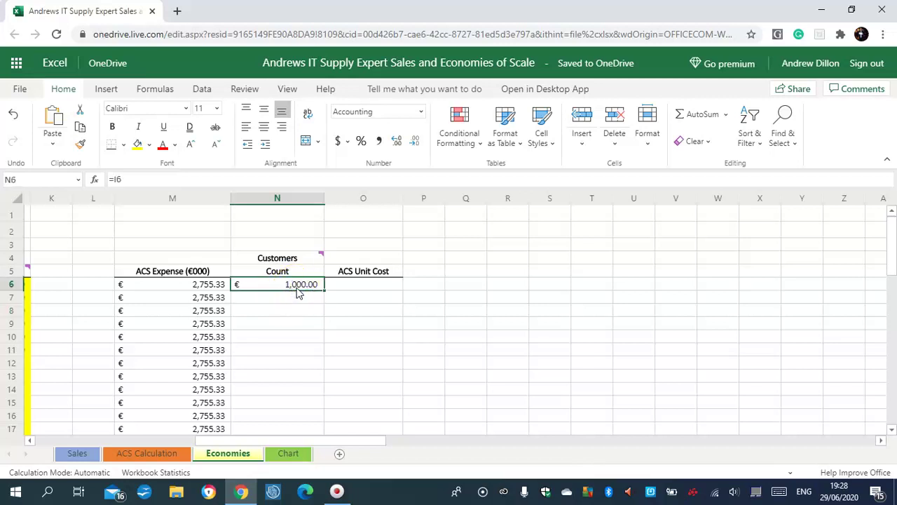
left_click(277, 296)
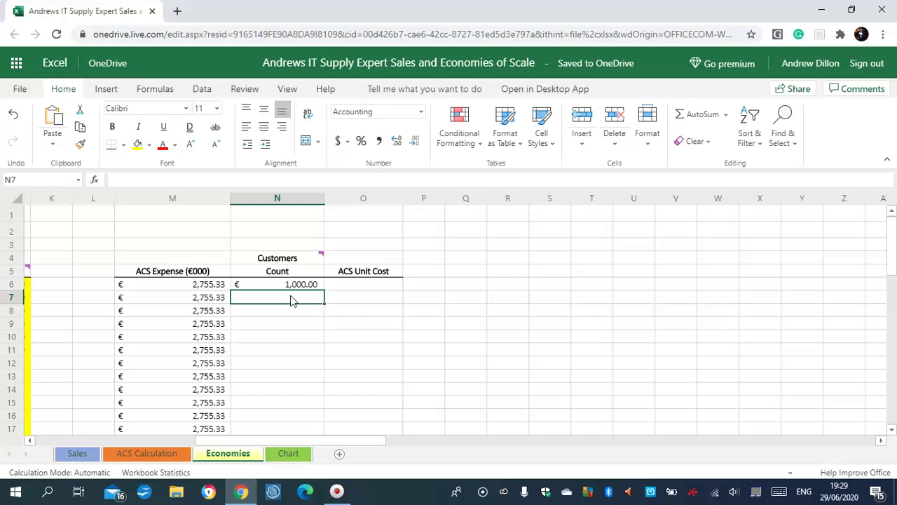
type("=N6")
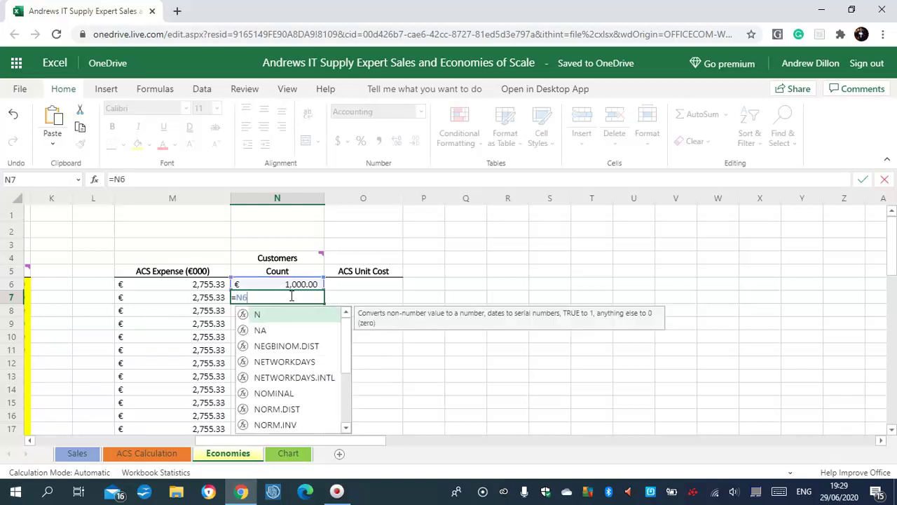
type("+25")
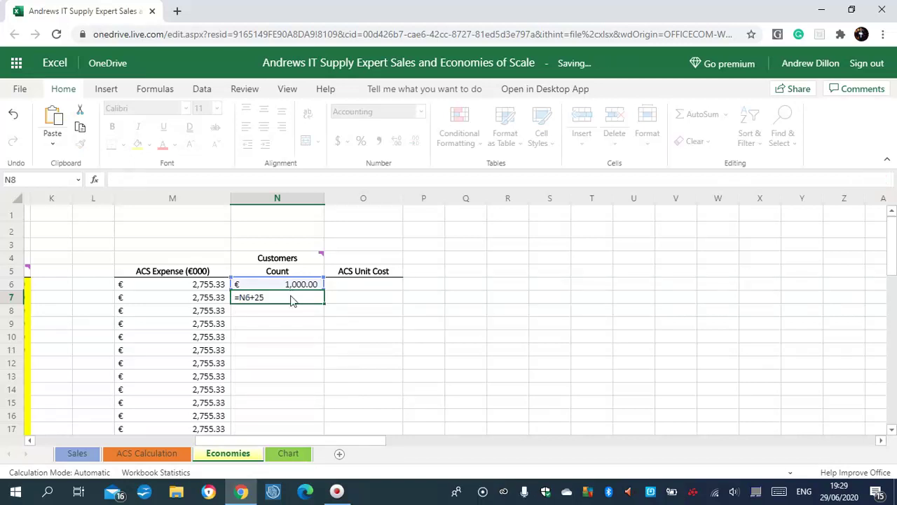
key("Return")
Fill the Customers Count formula from N7 down through N28 and check the formulas in the filled cells.
left_click(291, 298)
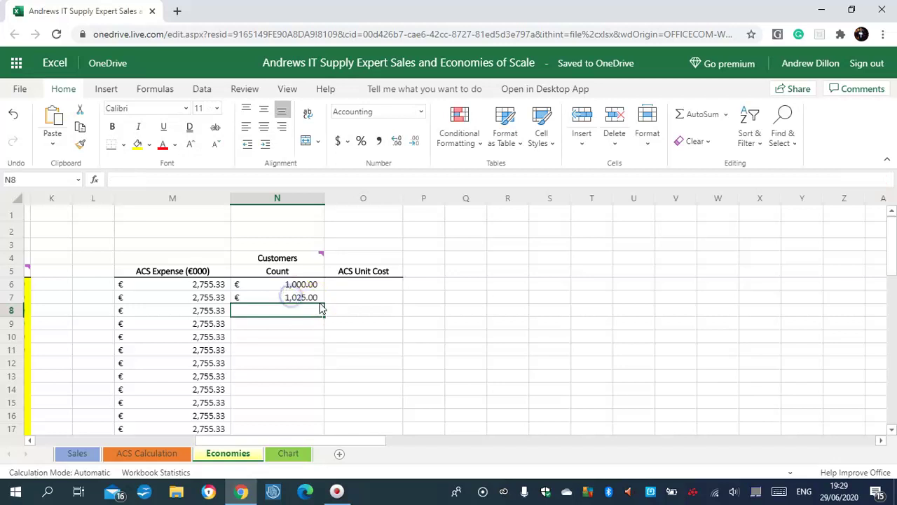
left_click_drag(324, 305, 281, 334)
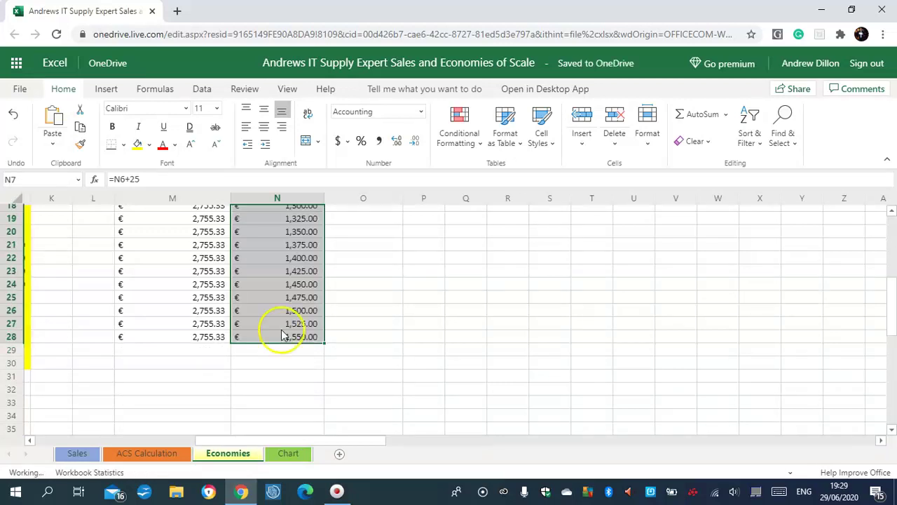
left_click(283, 273)
left_click(302, 308)
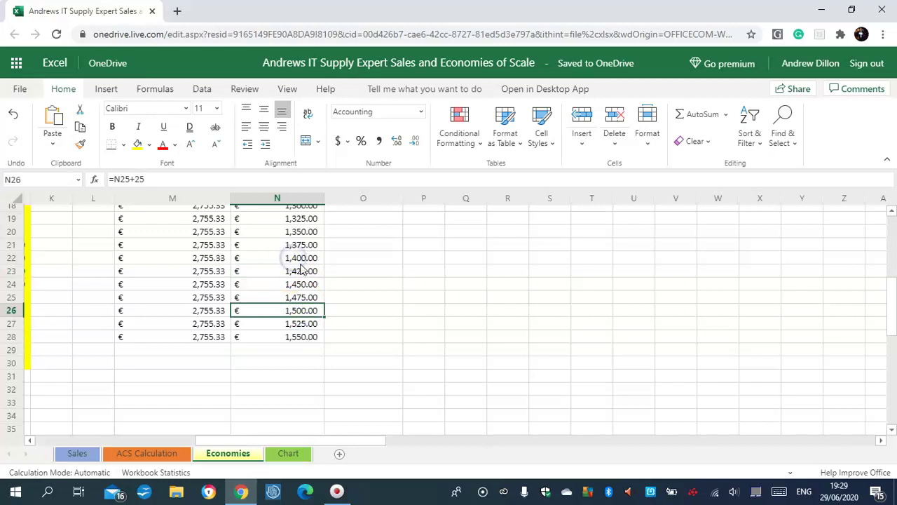
left_click(292, 259)
left_click(303, 274)
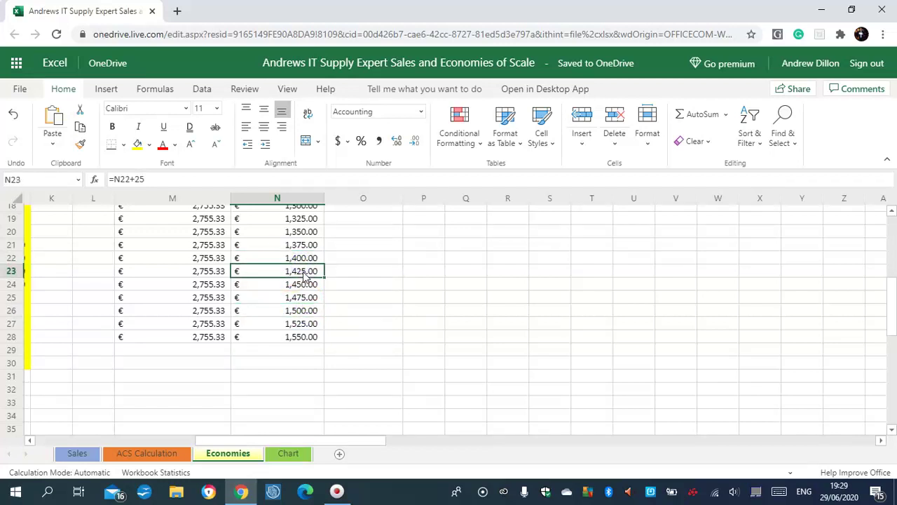
left_click(311, 337)
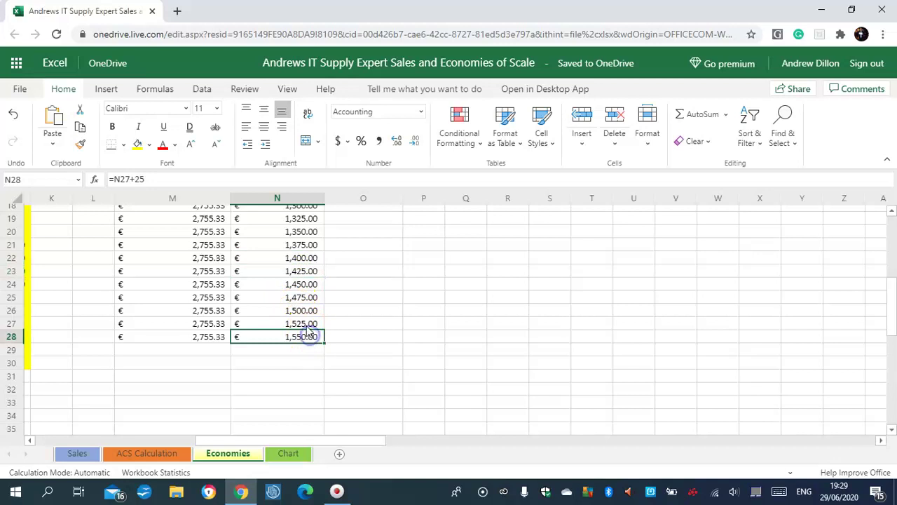
Enter the ACS Unit Cost formula =M6*1000/N6 in cell O6 of the Economies sheet.
left_click(305, 324)
left_click_drag(892, 304, 893, 212)
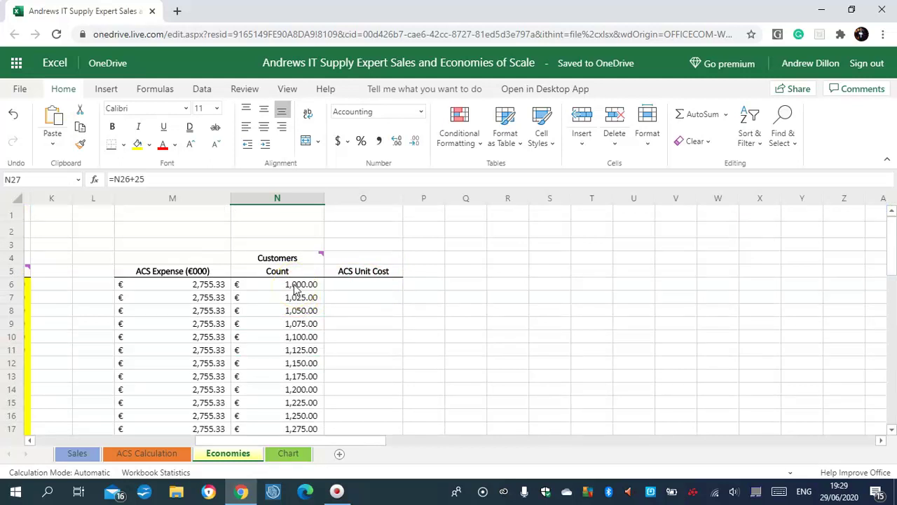
left_click(379, 284)
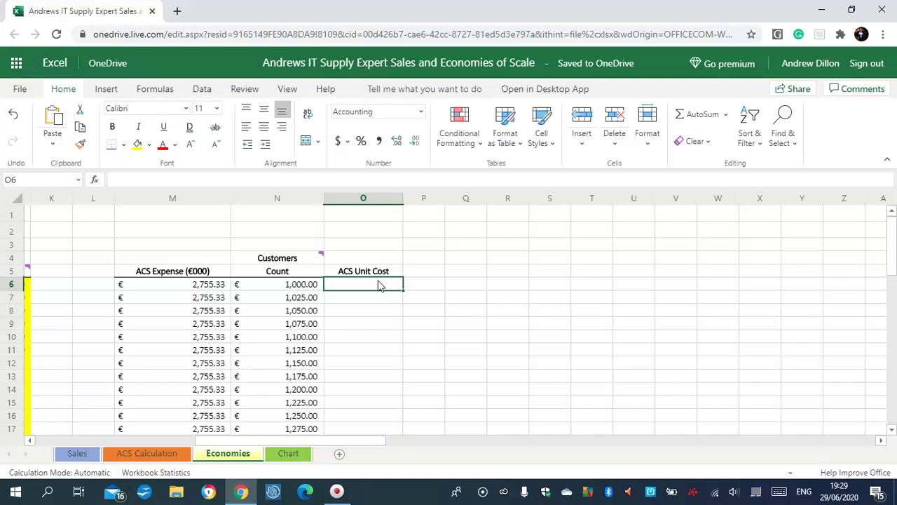
type("=M6")
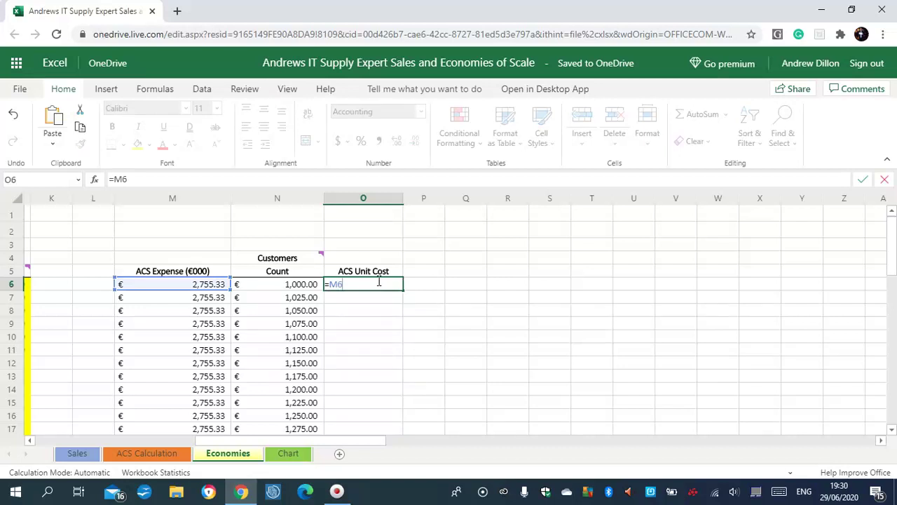
type("*1000/N")
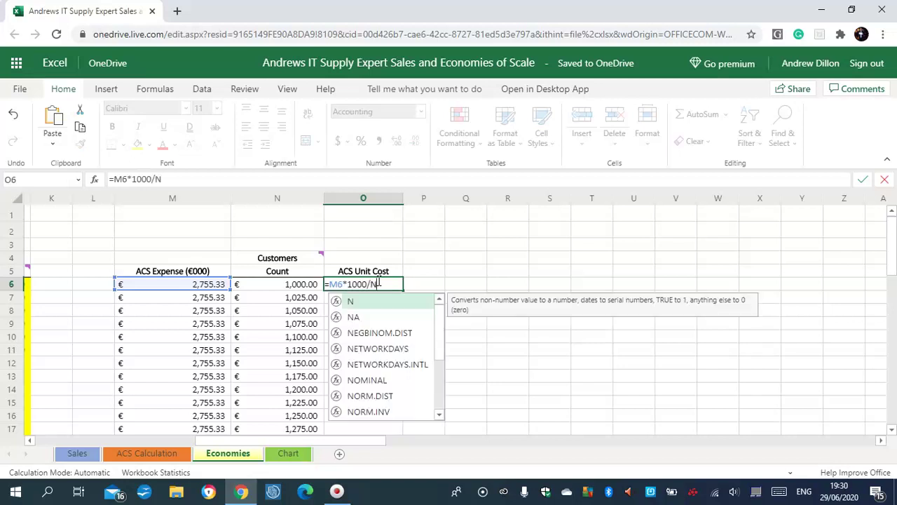
type("6")
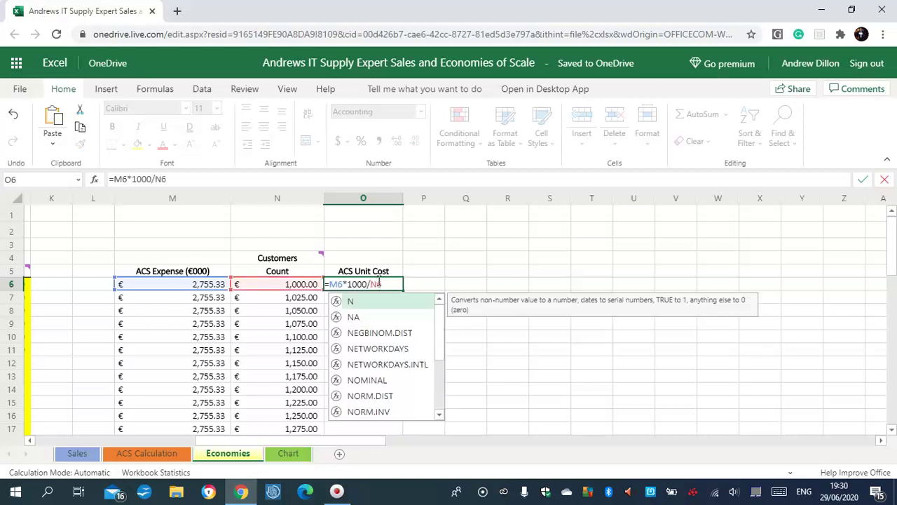
key("Return")
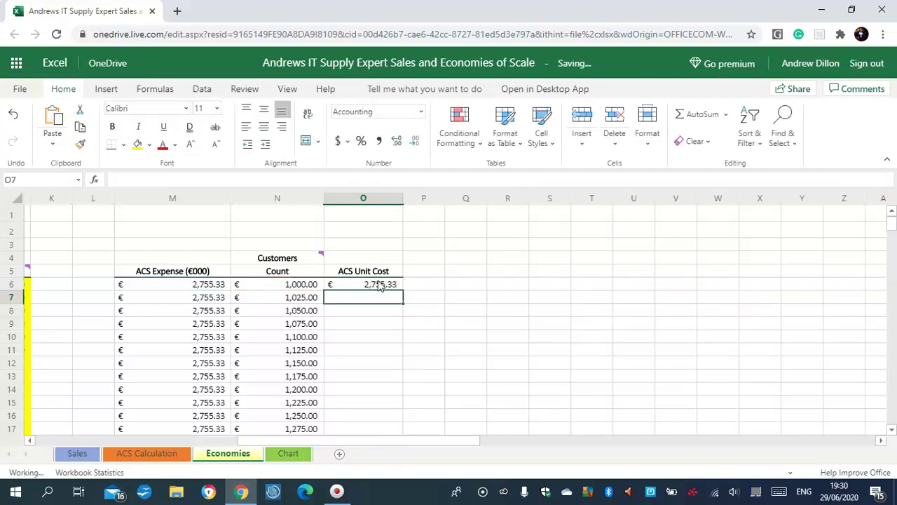
Fill the ACS Unit Cost formula from O6 down through O28 and check the formula in O28.
left_click(395, 285)
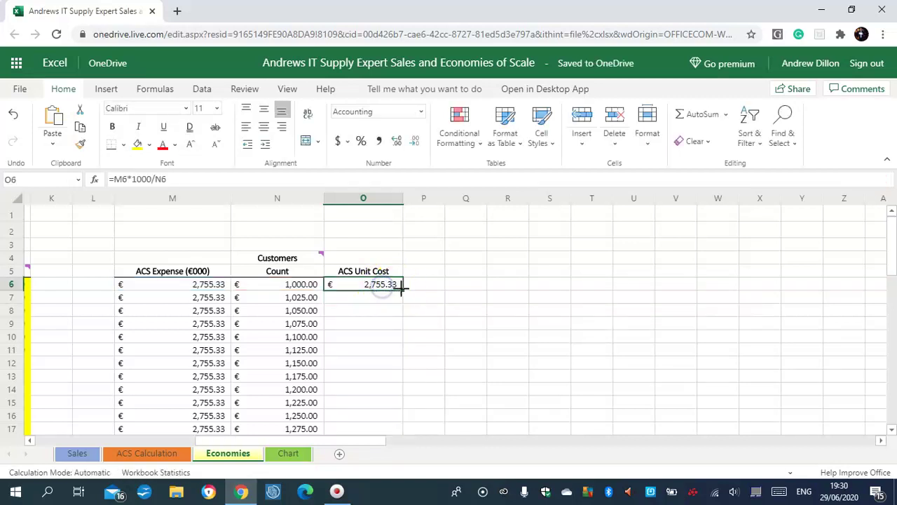
left_click(371, 426, "shift")
left_click_drag(374, 431, 379, 434)
left_click_drag(373, 384, 373, 376)
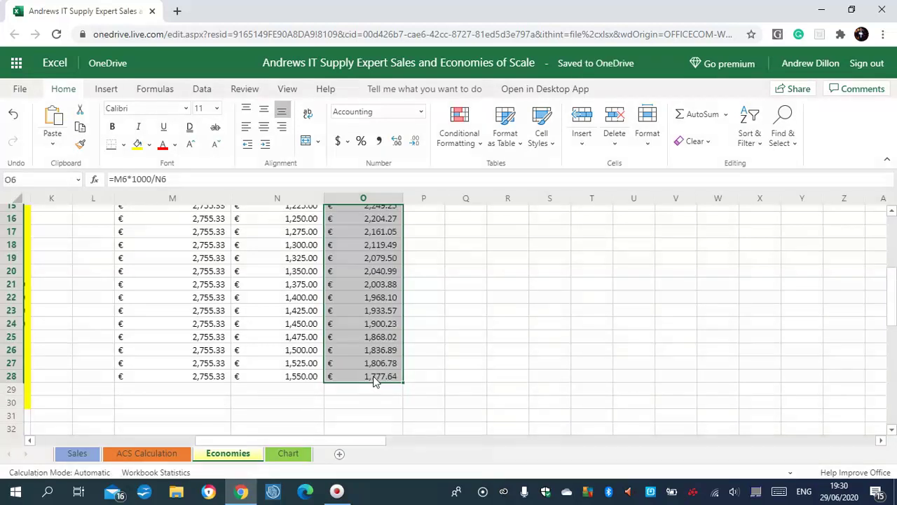
left_click(374, 379)
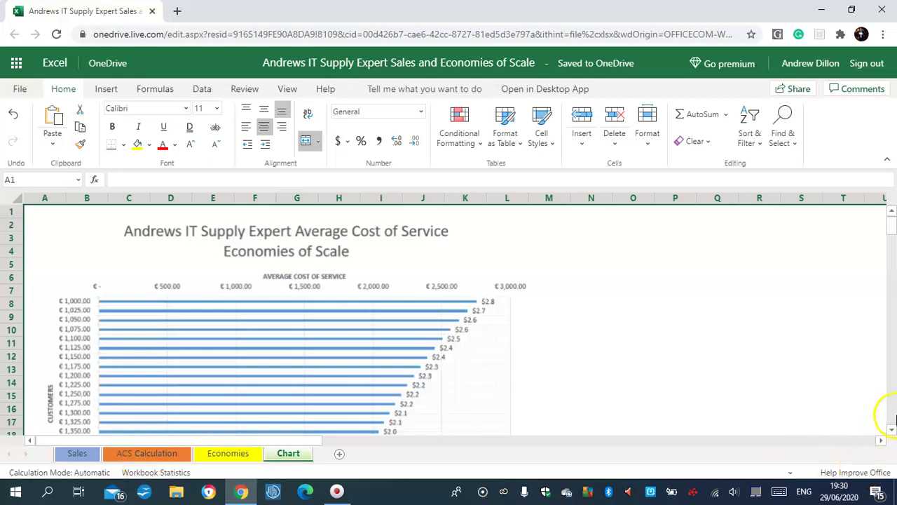
Examine the Average Cost of Service Economies of Scale bar chart on the Chart sheet, from 1,000 to 1,550 customers.
scroll(892, 225, "down", 2)
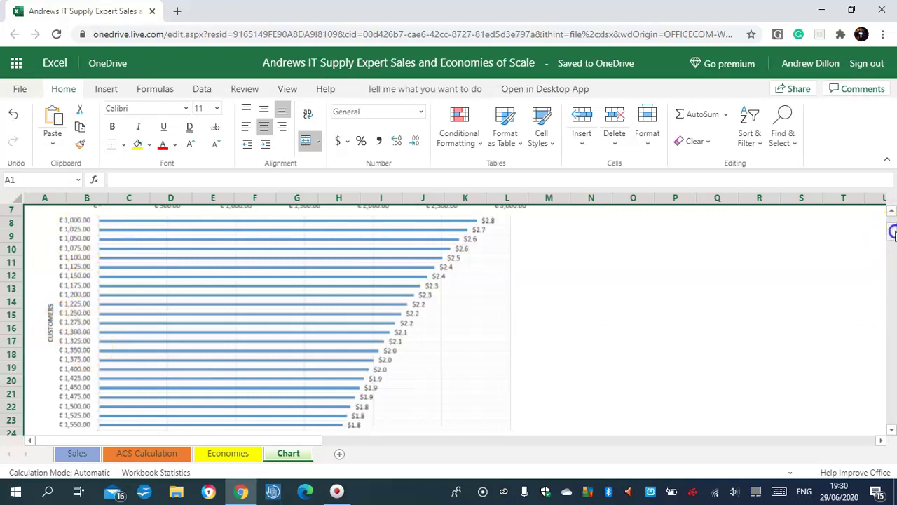
scroll(893, 232, "up", 2)
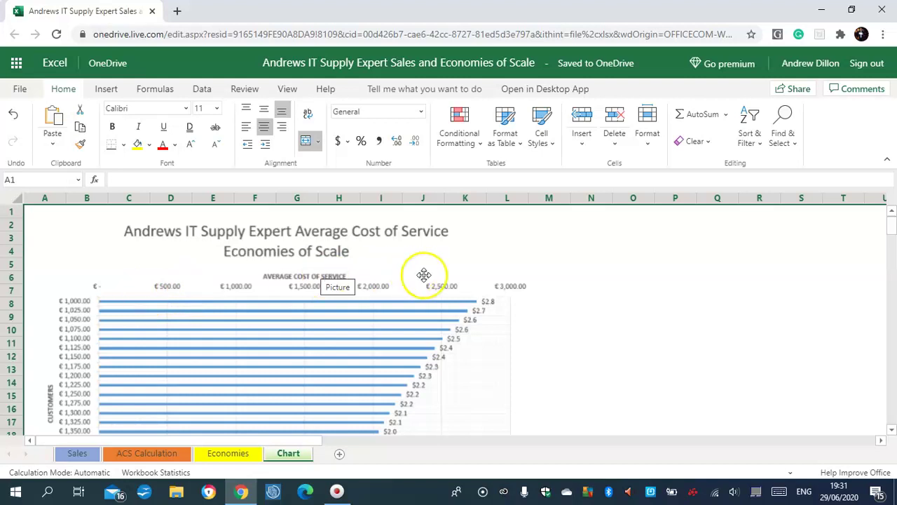
scroll(893, 232, "down", 7)
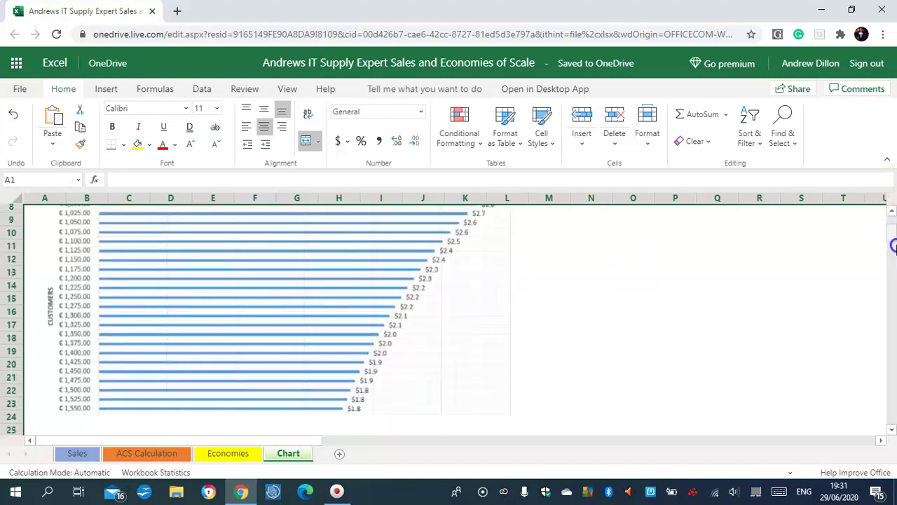
Examine the ACS+Fixed Economies of Scale chart, including its unit cost curve, ACS line, customers line and both axes.
scroll(893, 254, "down", 2)
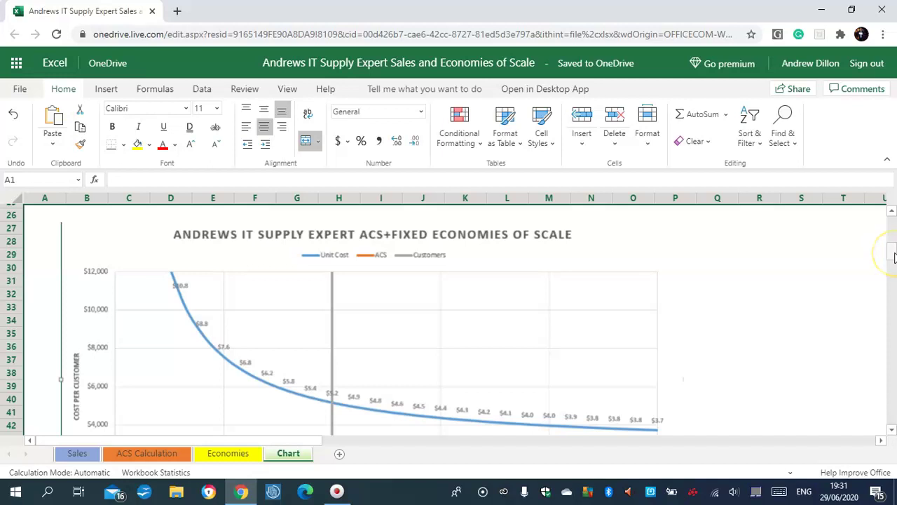
scroll(894, 257, "down", 2)
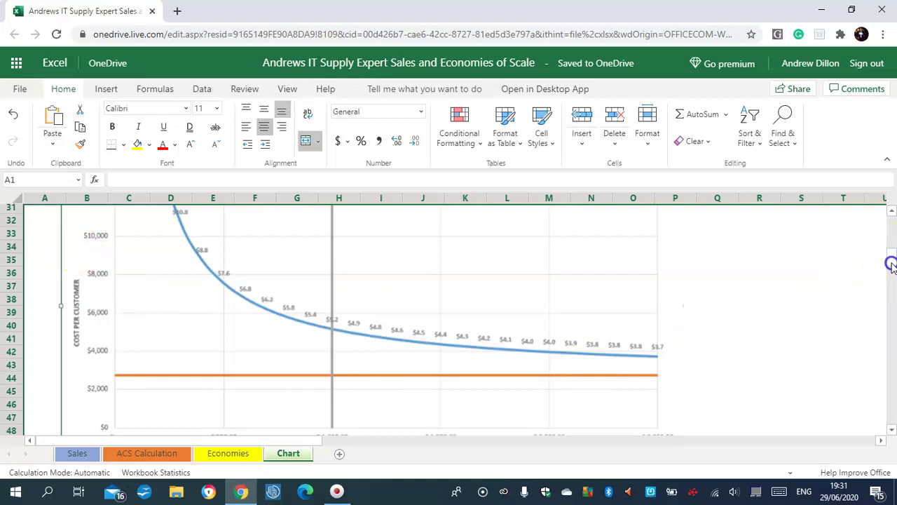
scroll(890, 263, "down", 3)
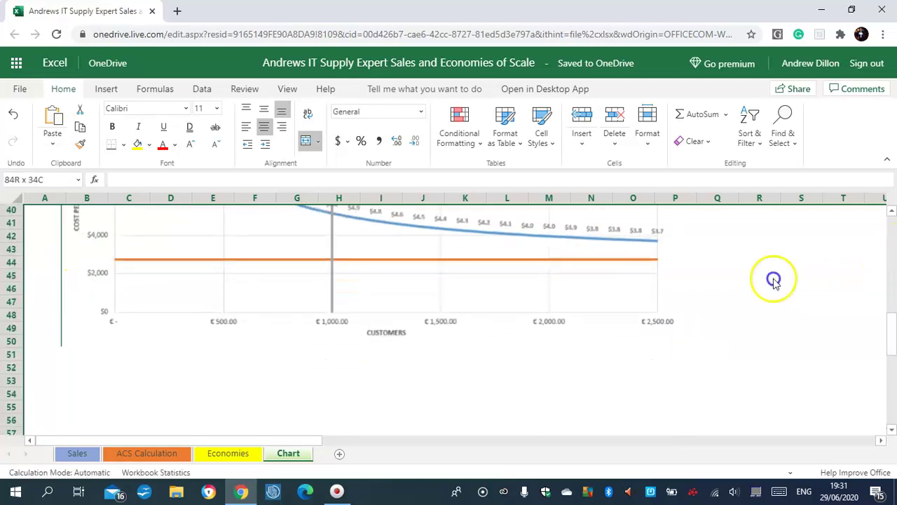
left_click_drag(889, 317, 893, 282)
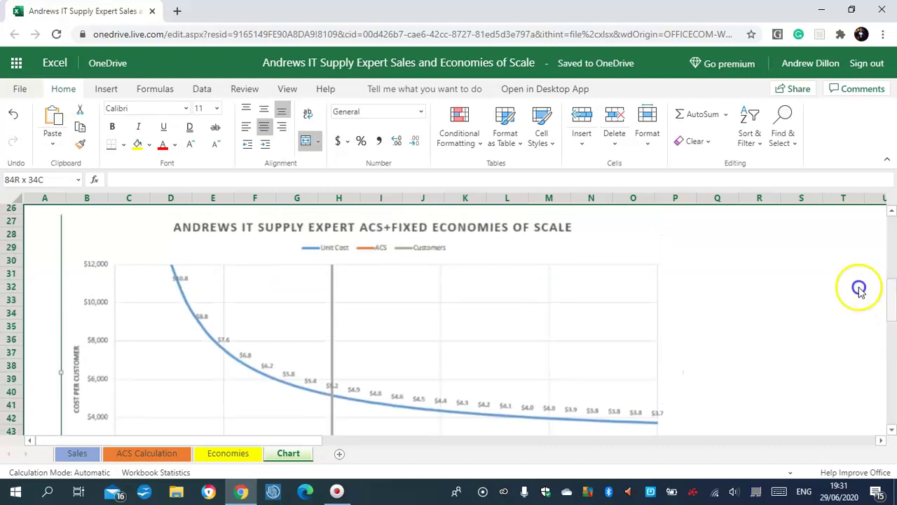
scroll(310, 271, "up", 1)
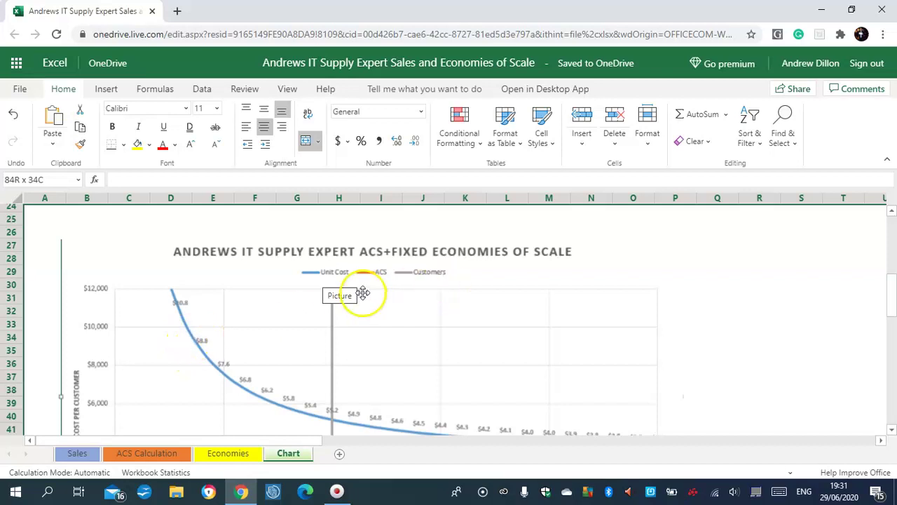
mouse_move(894, 292)
left_mouse_down()
mouse_move(892, 308)
mouse_move(893, 287)
left_mouse_up()
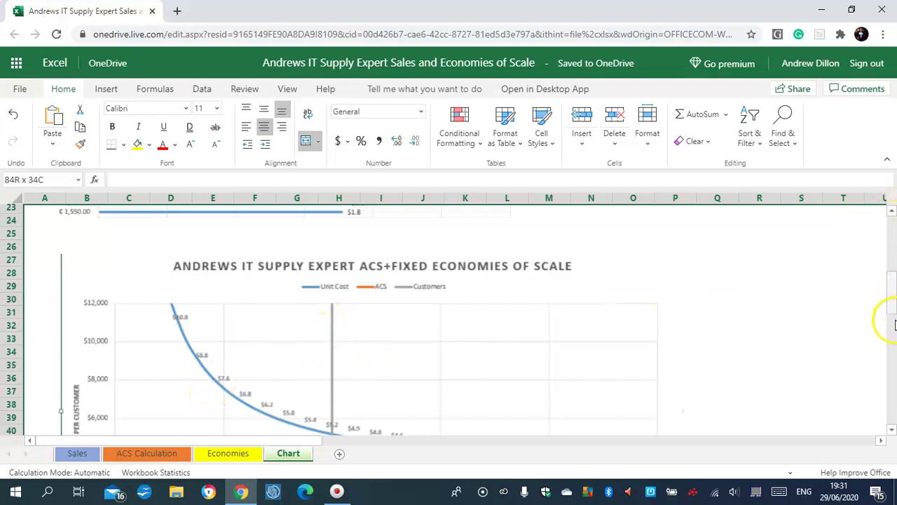
scroll(895, 323, "down", 3)
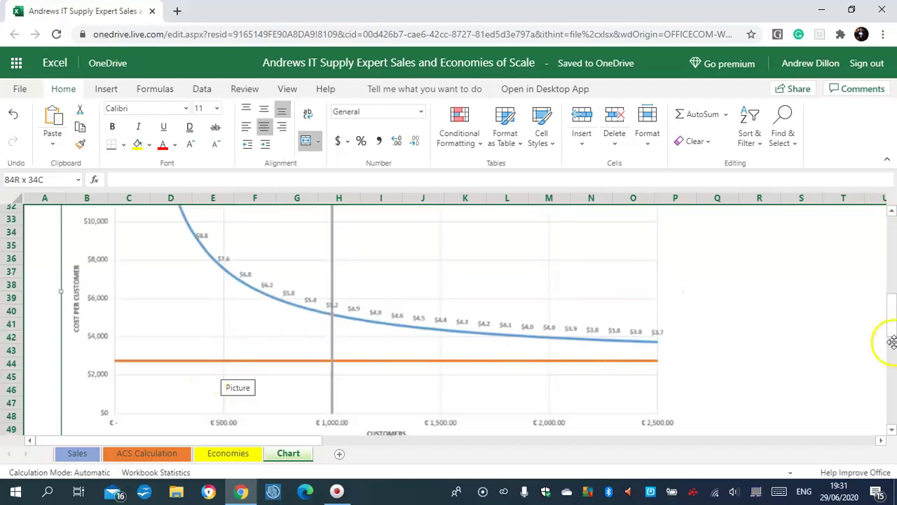
scroll(892, 340, "down", 3)
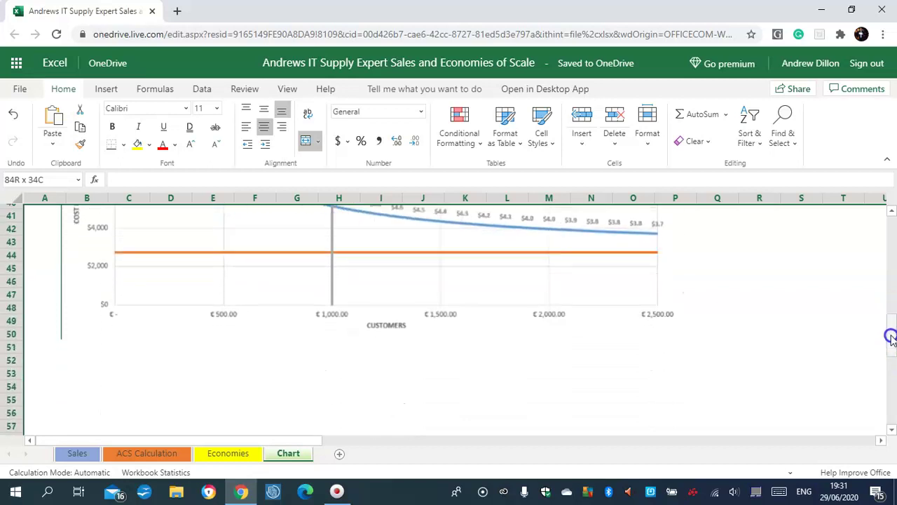
left_click(213, 297)
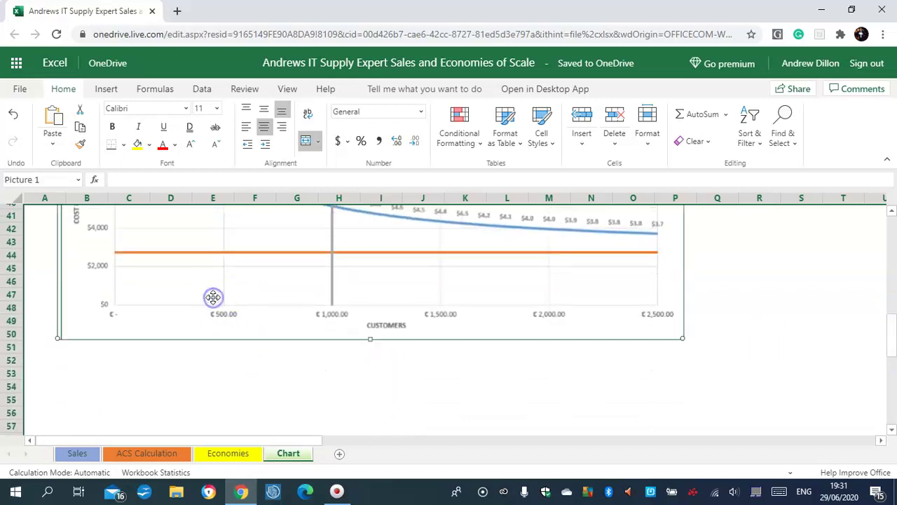
Return to the Economies sheet and show the comment attached to the Customers Count header in N4.
left_click(235, 454)
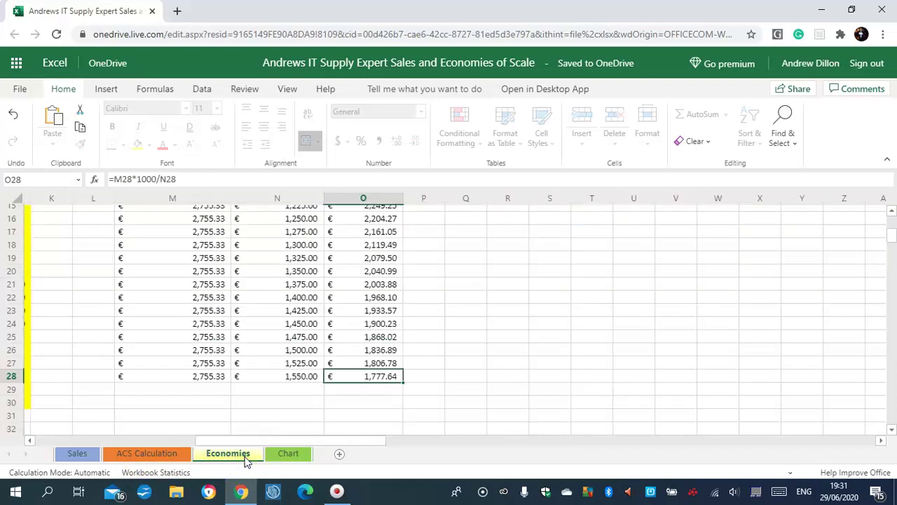
left_click_drag(892, 235, 894, 216)
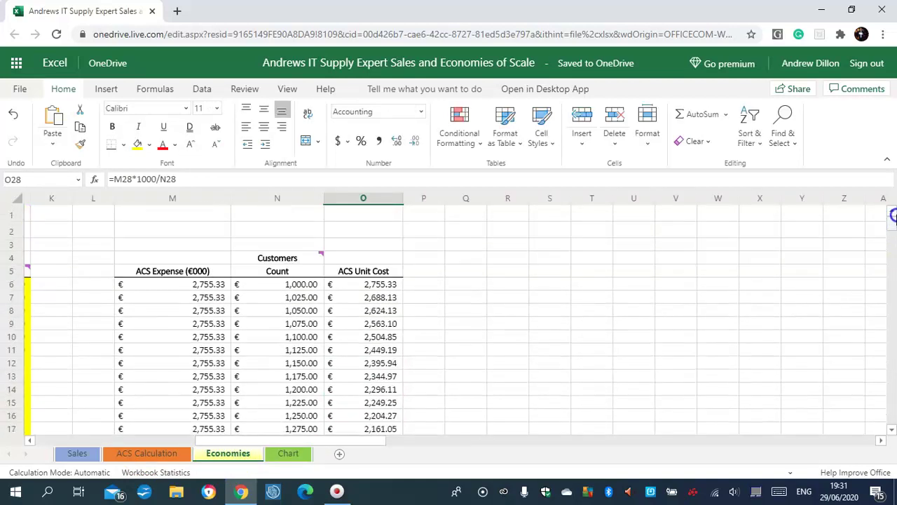
left_click(306, 256)
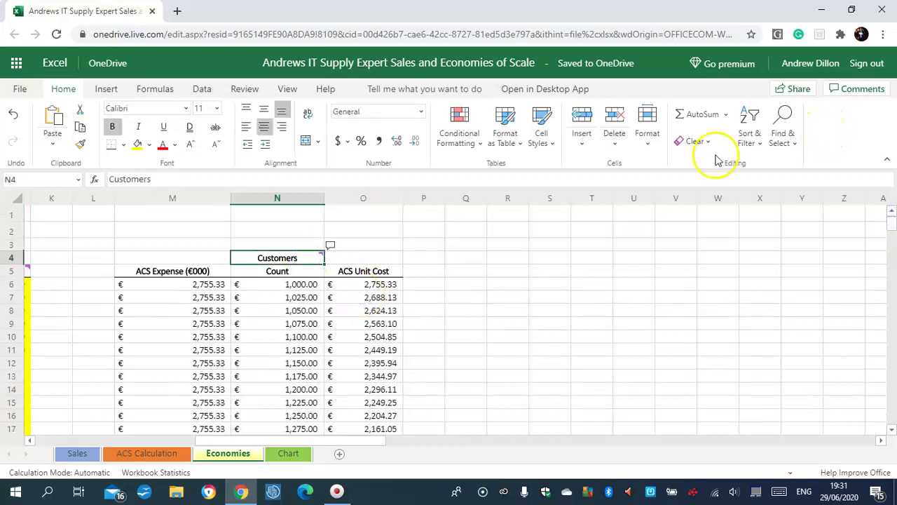
left_click(856, 89)
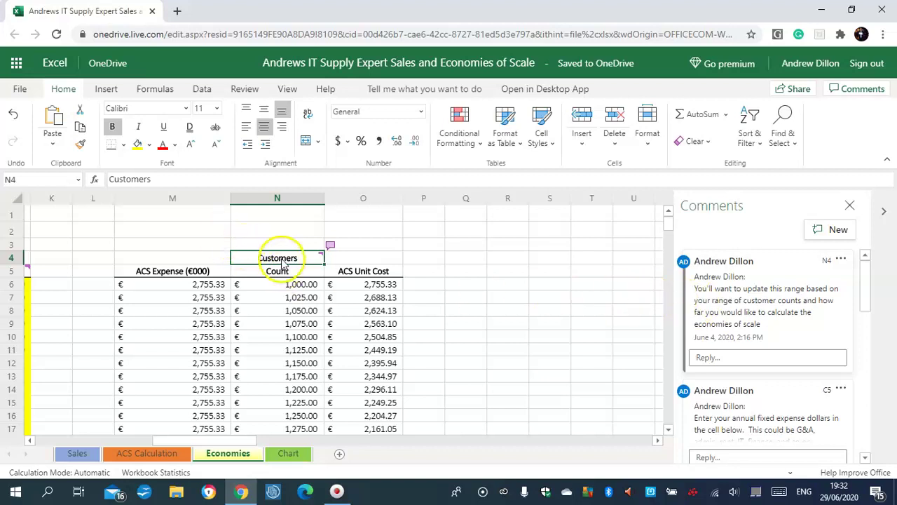
Read the comments on the Fixed, ACS Unit Cost and Customers headers in C5, D5 and E5.
left_click_drag(867, 287, 871, 312)
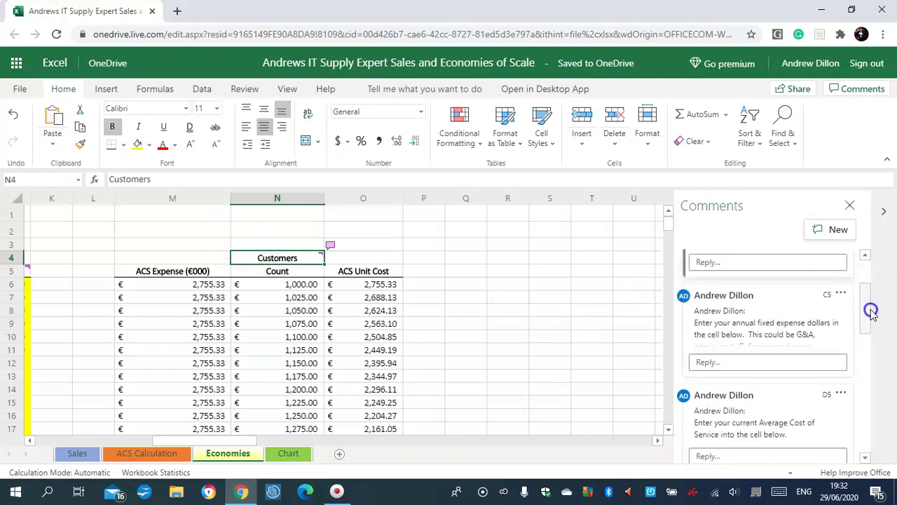
left_click(743, 322)
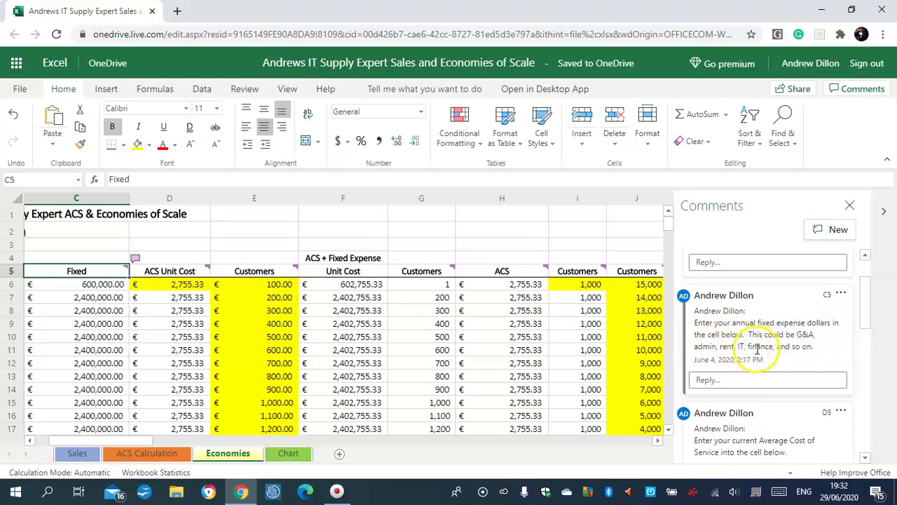
left_click(868, 298)
left_click_drag(868, 297, 873, 334)
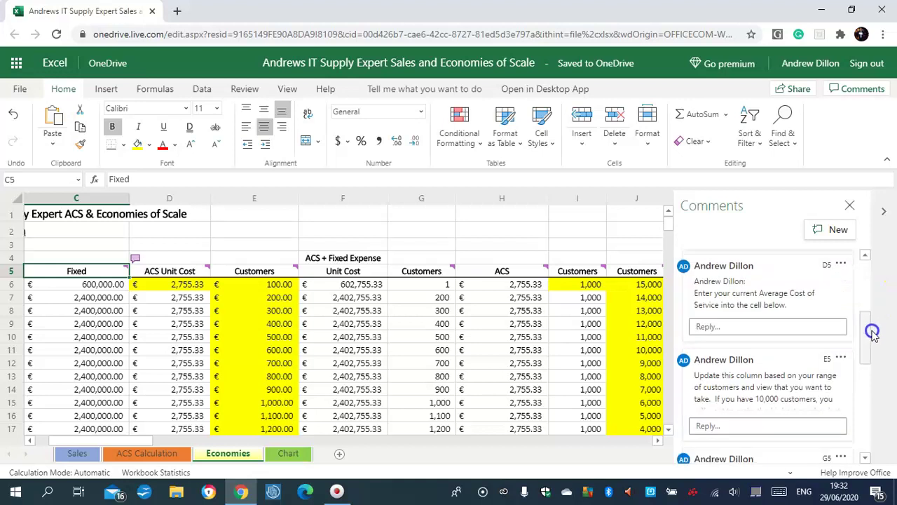
left_click(769, 300)
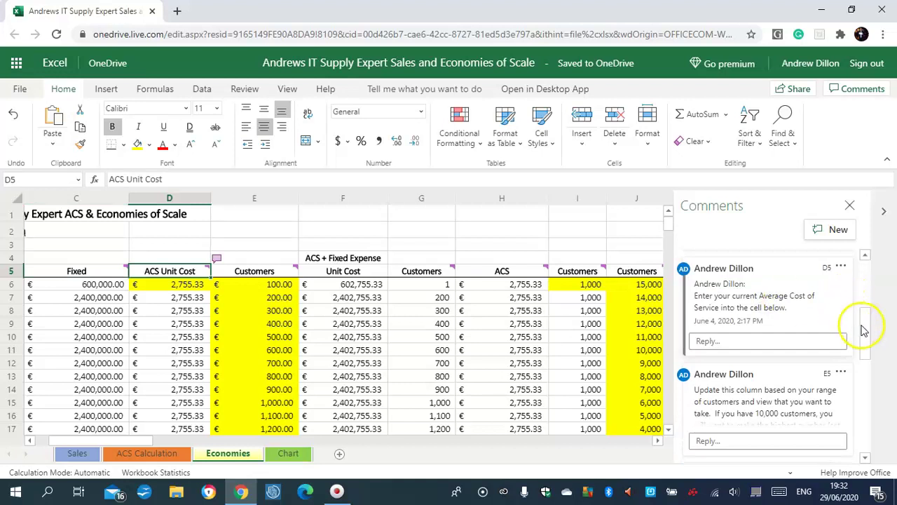
left_click_drag(867, 333, 865, 358)
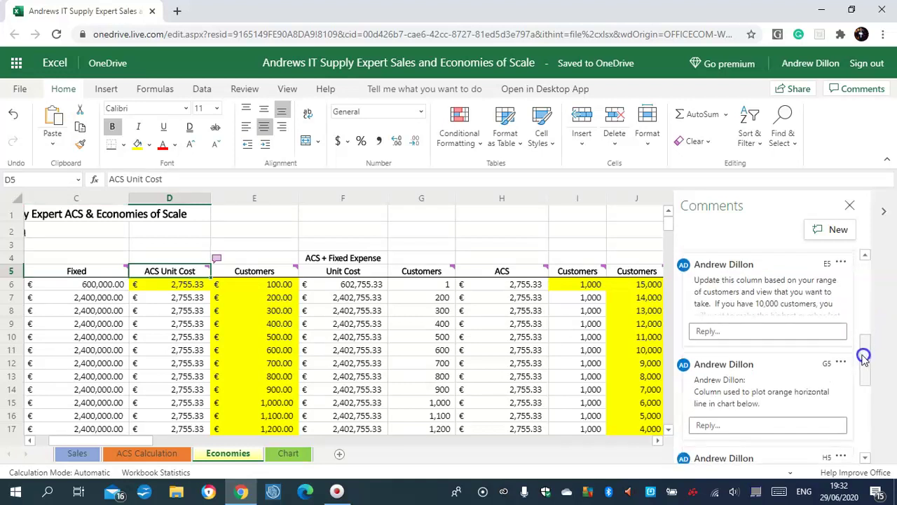
left_click(748, 284)
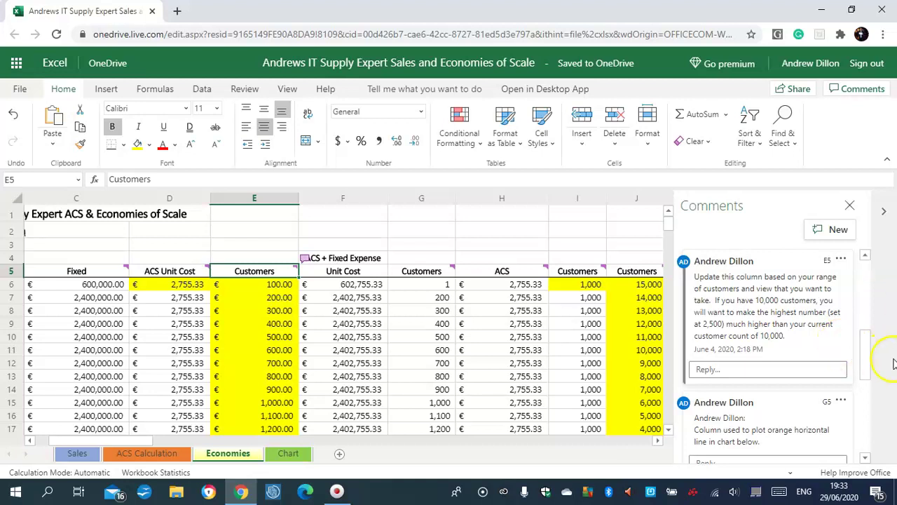
Read the comments on the remaining headers in G5 through J5, and close the comments.
left_click(866, 370)
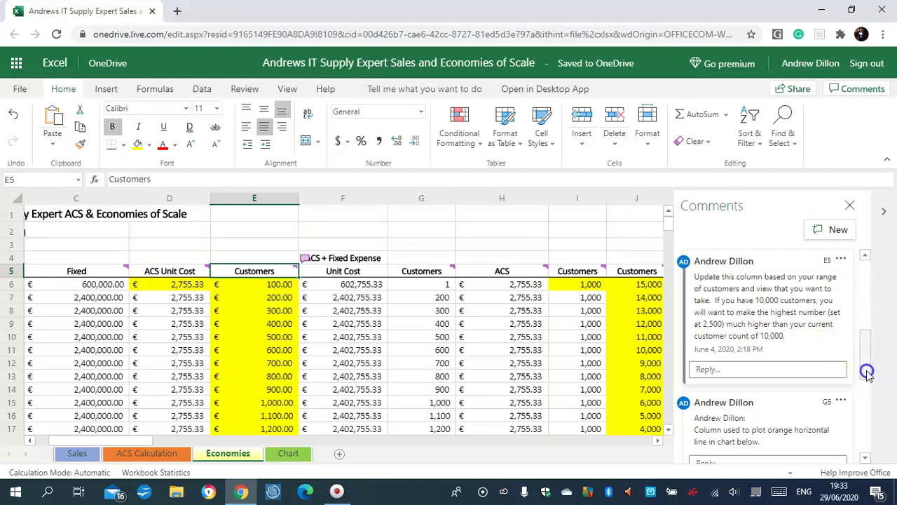
left_click(794, 389)
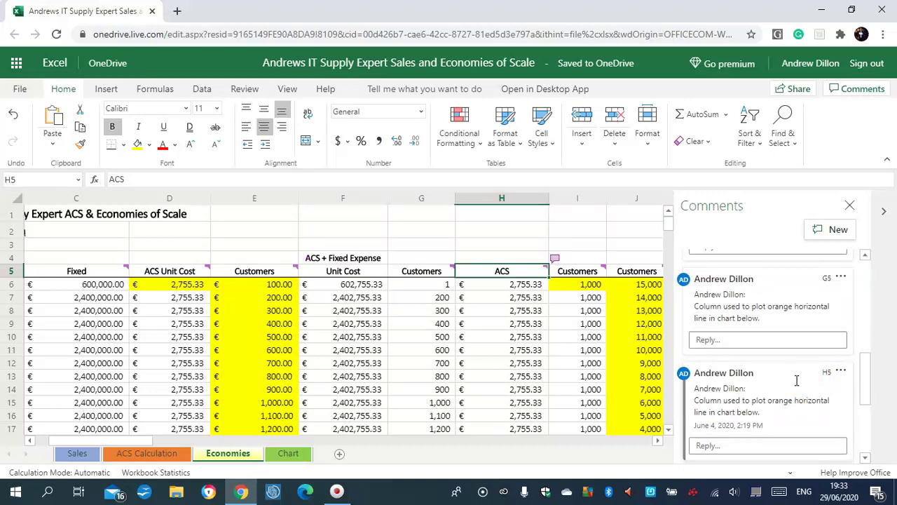
left_click_drag(867, 371, 866, 411)
left_click(743, 406)
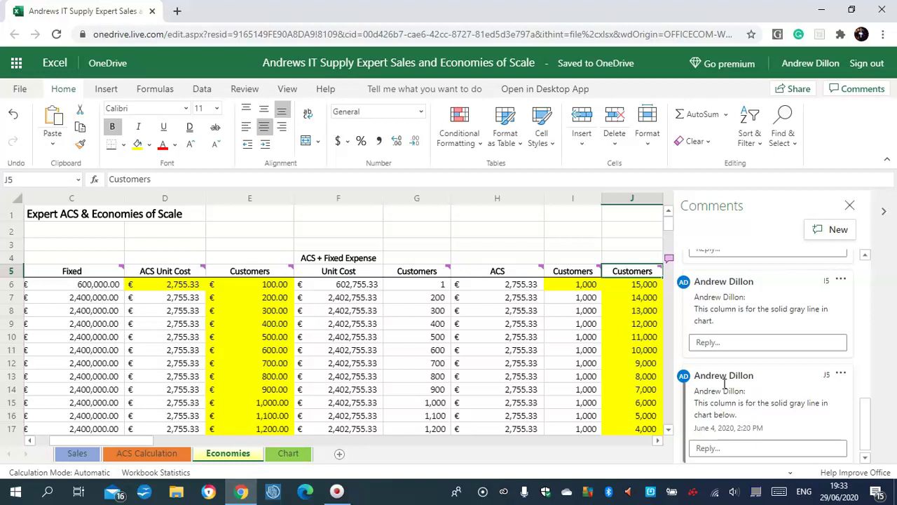
left_click(849, 207)
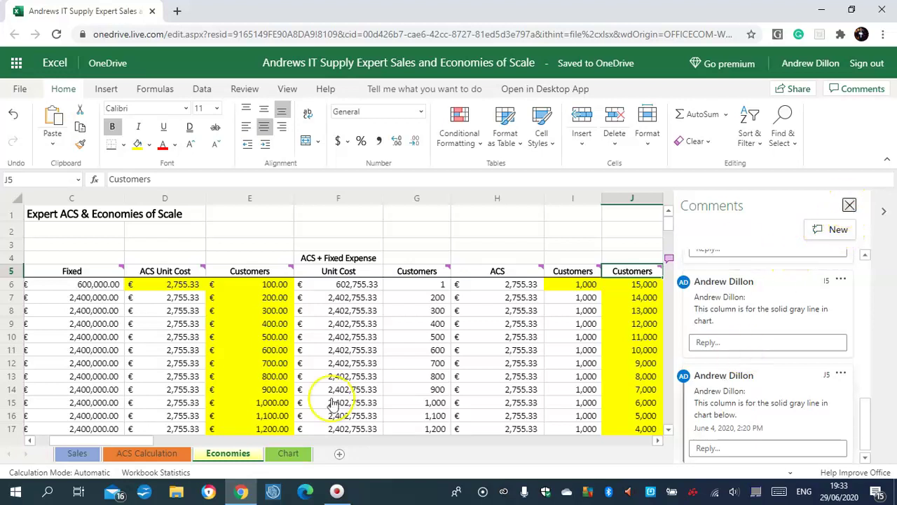
Look over the Sales sheet, and return to the Economies sheet to inspect the Customers Count formula in N7.
left_click(83, 453)
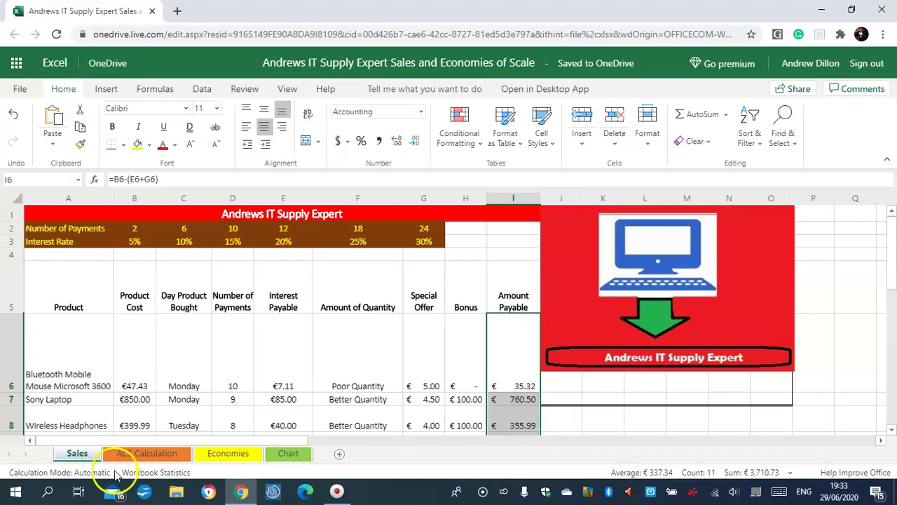
left_click(237, 455)
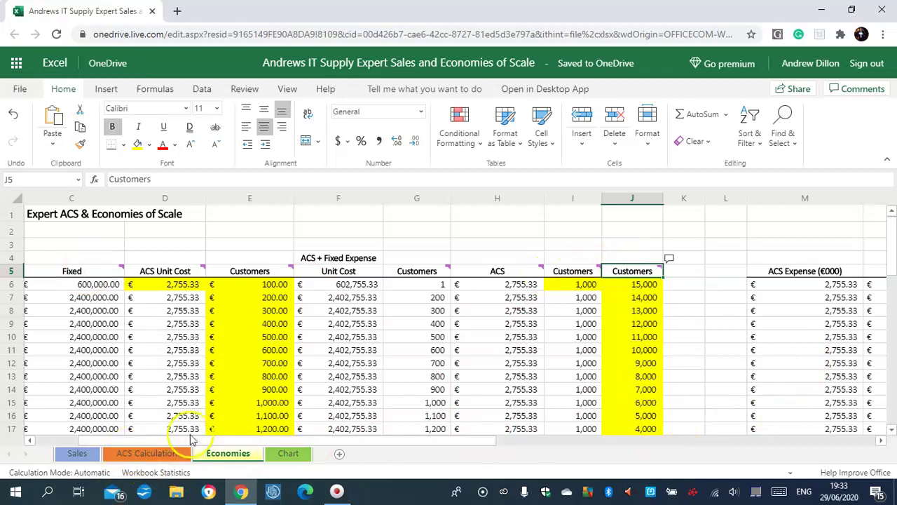
left_click_drag(375, 445, 411, 438)
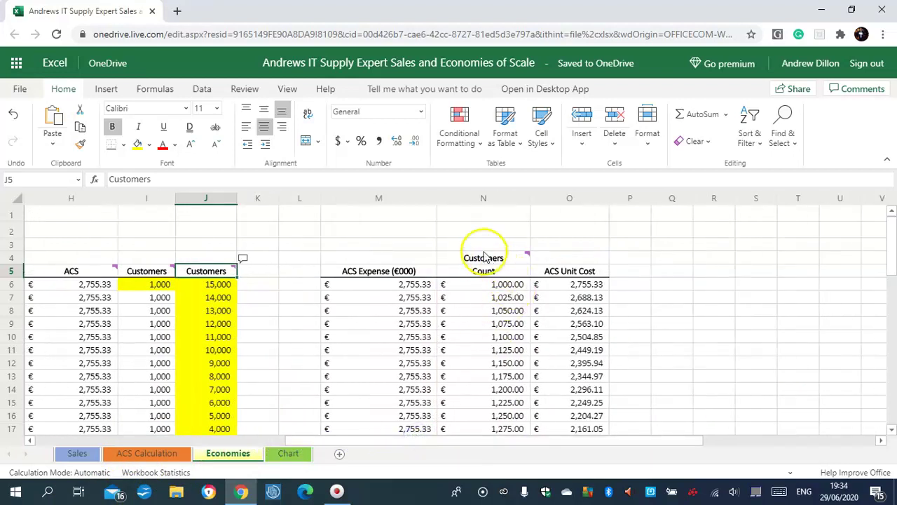
left_click(506, 294)
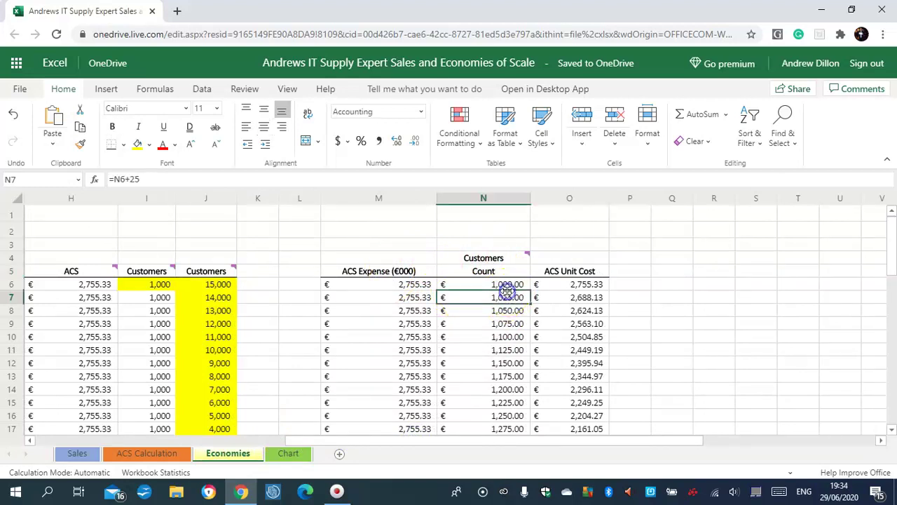
left_click(505, 288)
left_click(504, 295)
left_click(505, 297)
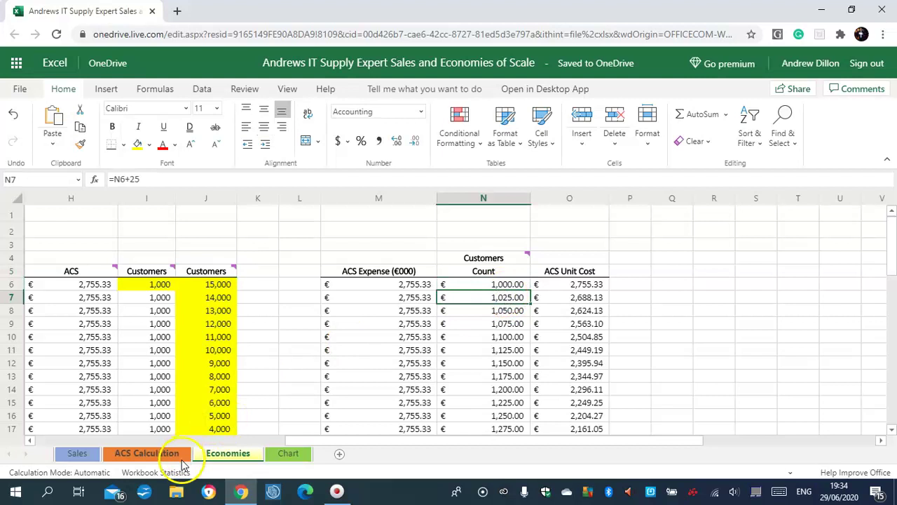
left_click_drag(297, 441, 44, 429)
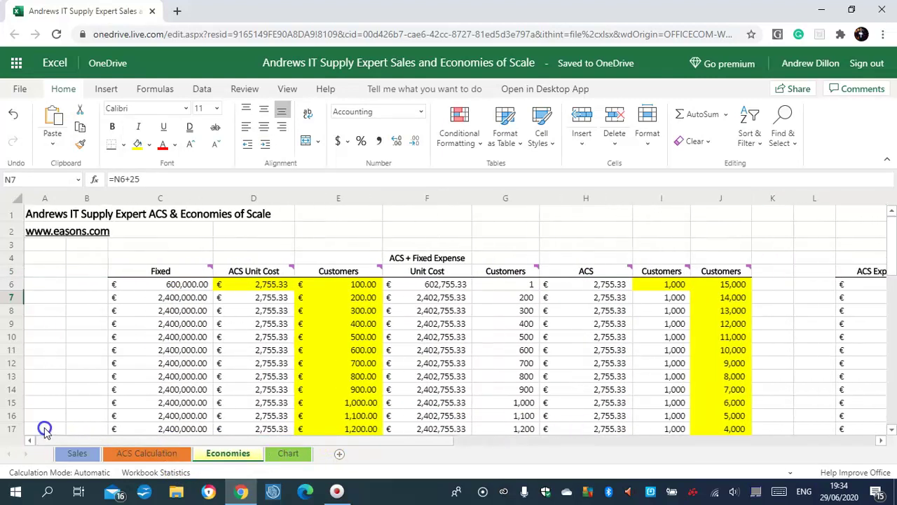
Review the ACS Calculation sheet, checking the Apr-16 Cost of Service formula in B10 and the Fixed Costs section.
left_click(142, 453)
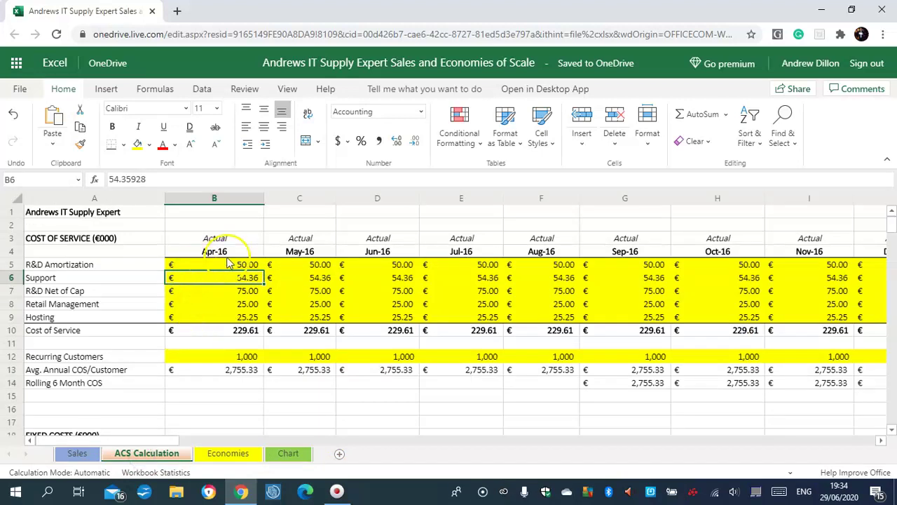
left_click(235, 330)
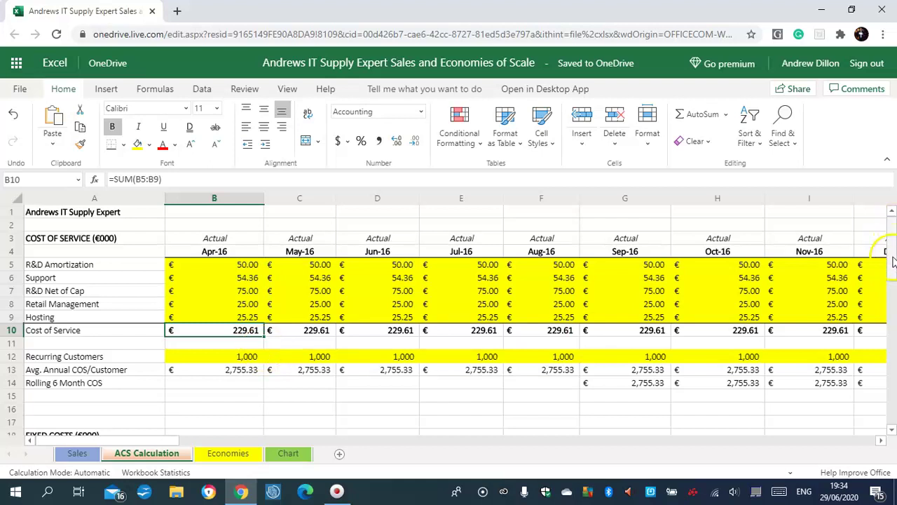
scroll(890, 287, "down", 3)
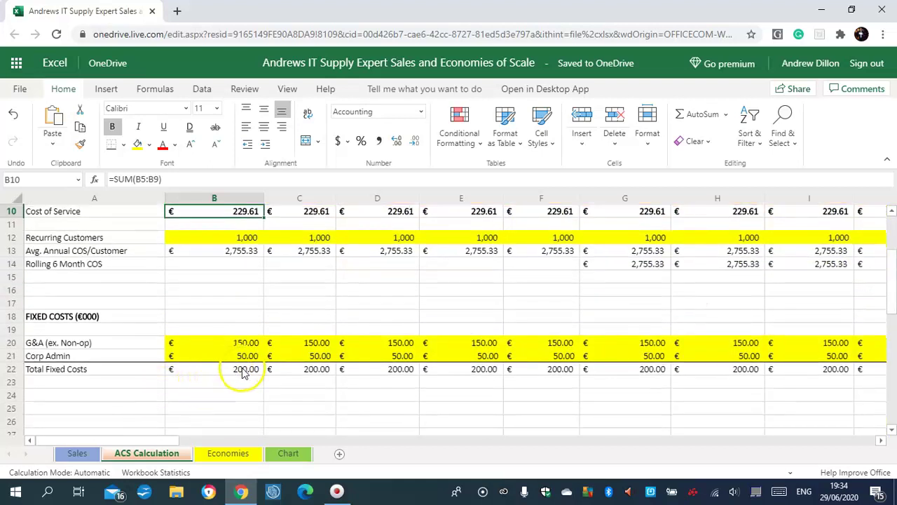
Review the Sales sheet's product table, inspecting the Number of Payments entry in D6 and the Interest Payable formula in E6.
left_click(78, 453)
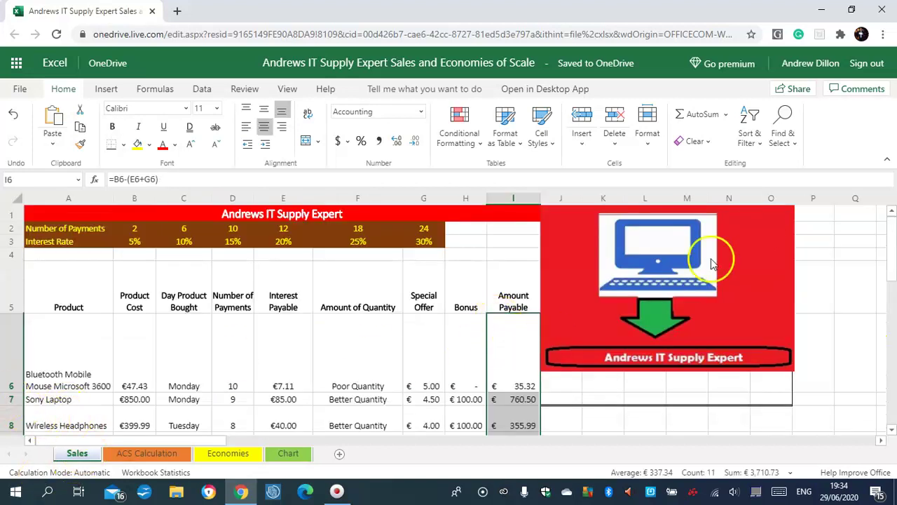
scroll(879, 232, "down", 2)
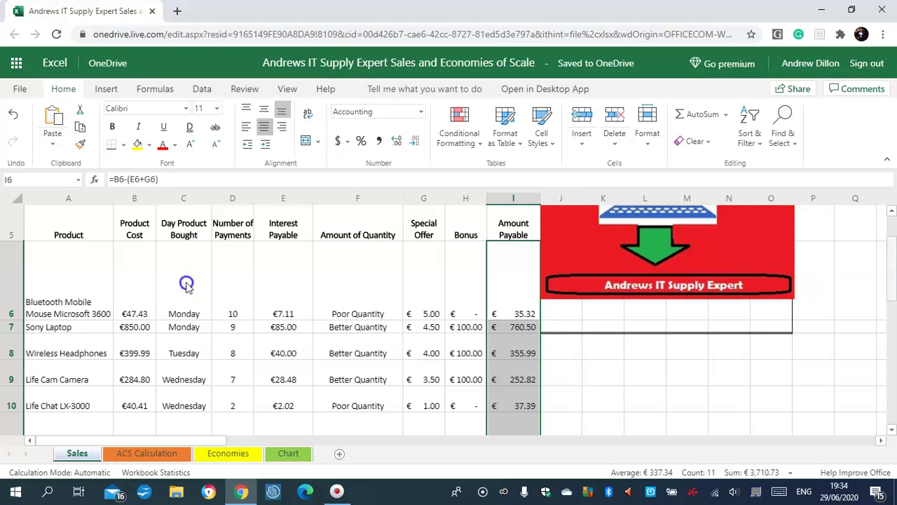
left_click(235, 271)
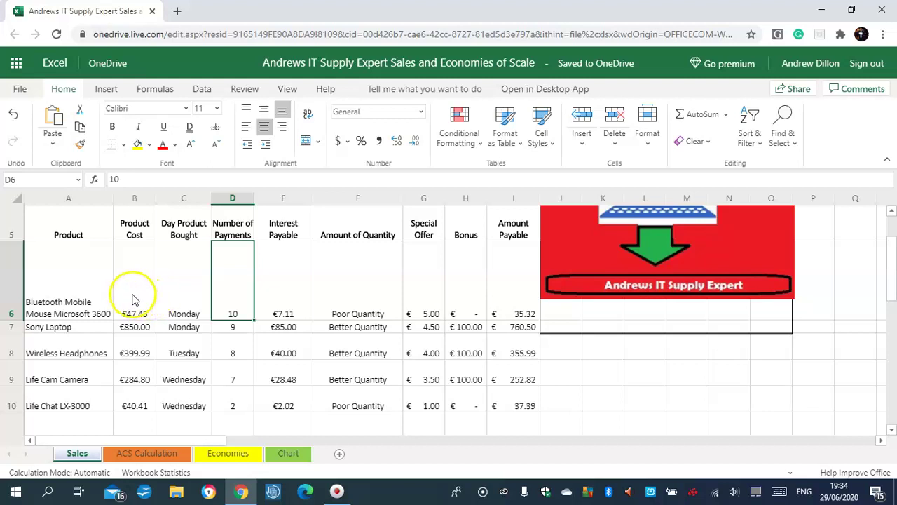
left_click(295, 289)
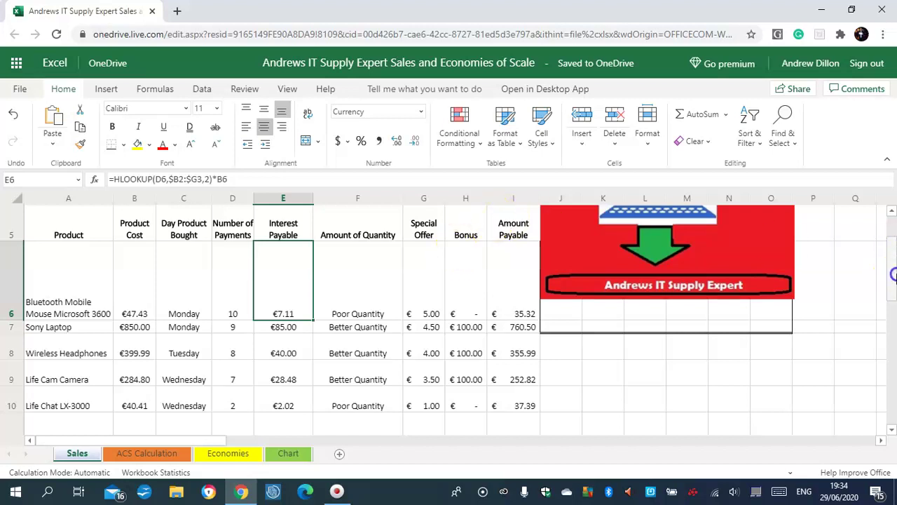
scroll(890, 242, "up", 3)
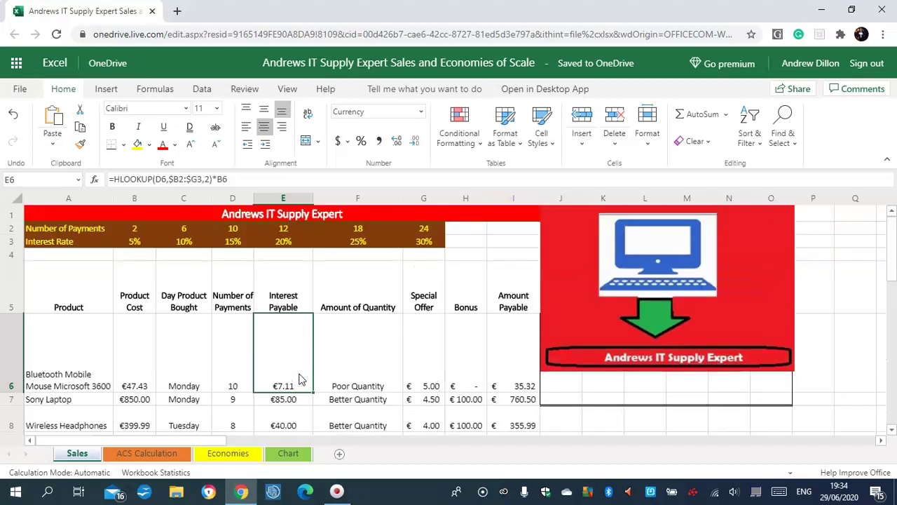